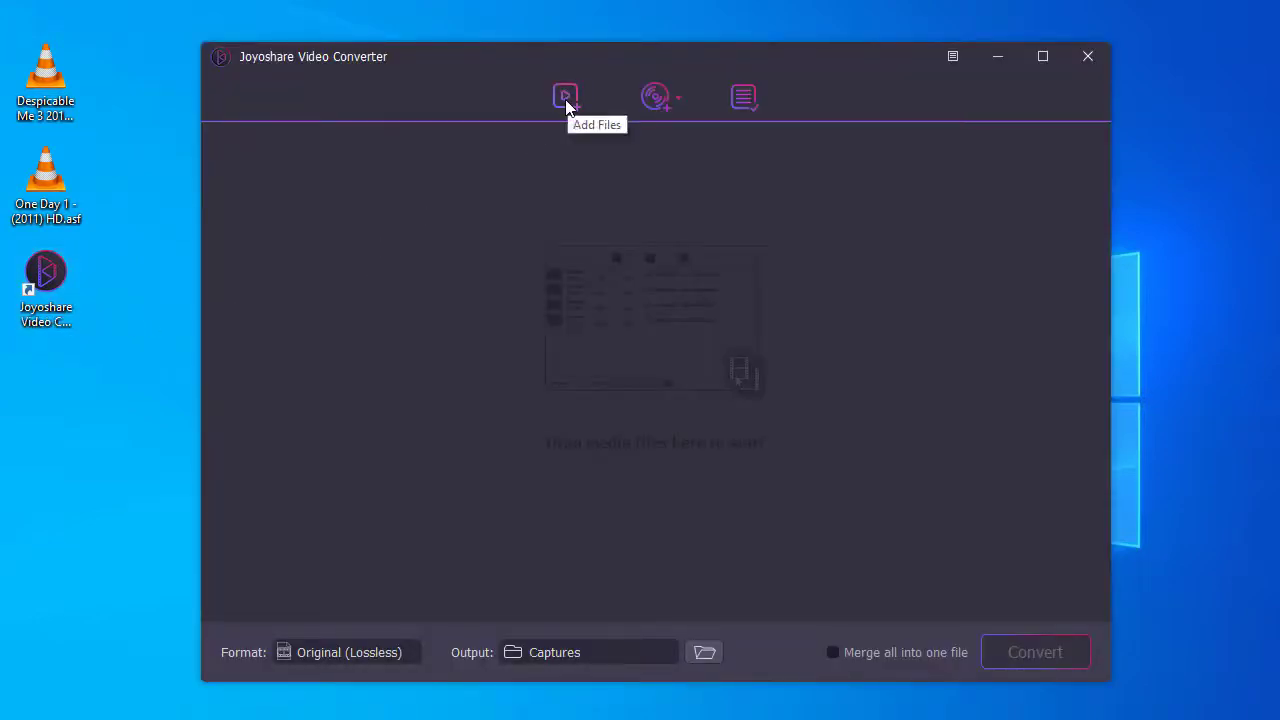
Add Despicable Me 3 2017 (HD).asf via Add Files, then drag in One Day 1 - (2011) HD.asf
click(565, 99)
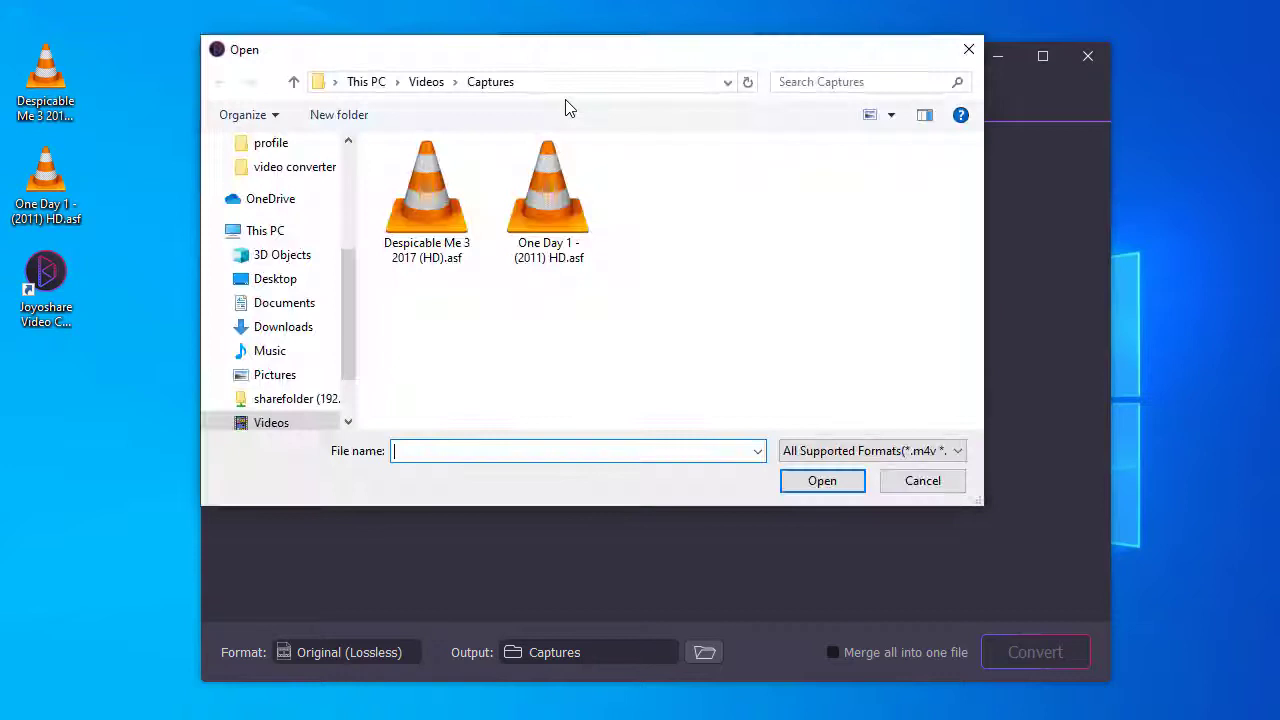
click(438, 230)
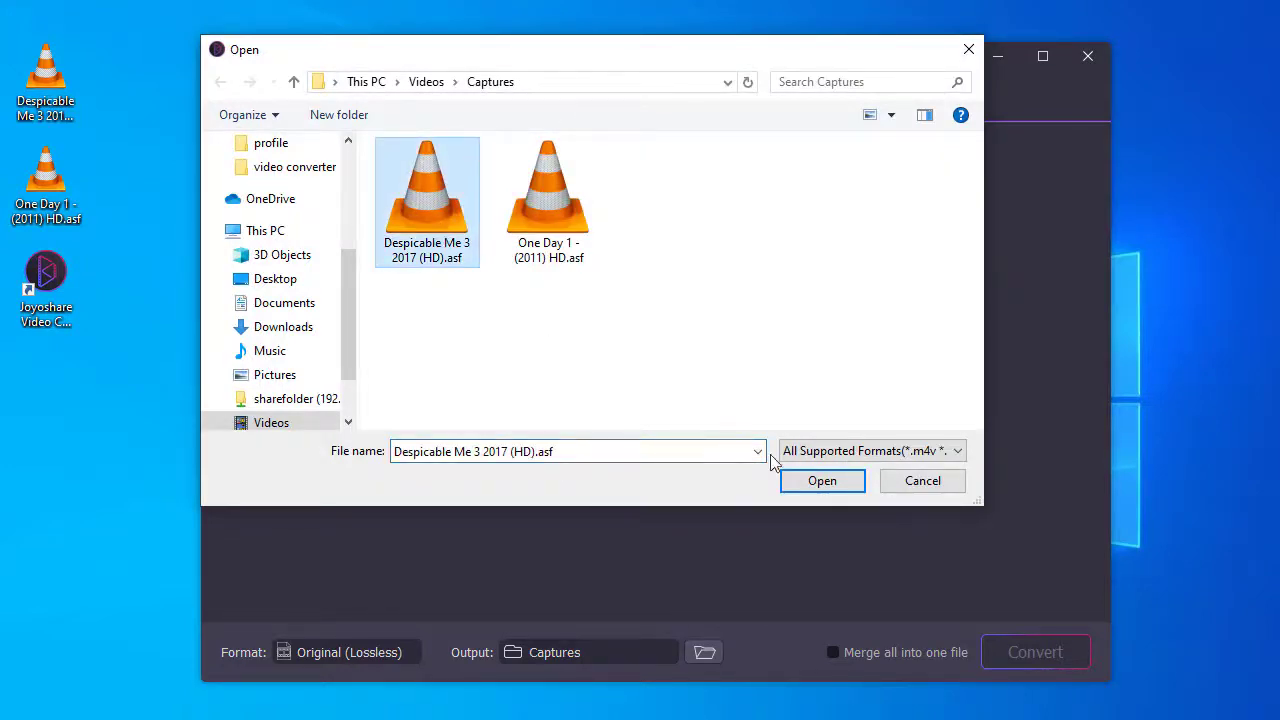
click(816, 483)
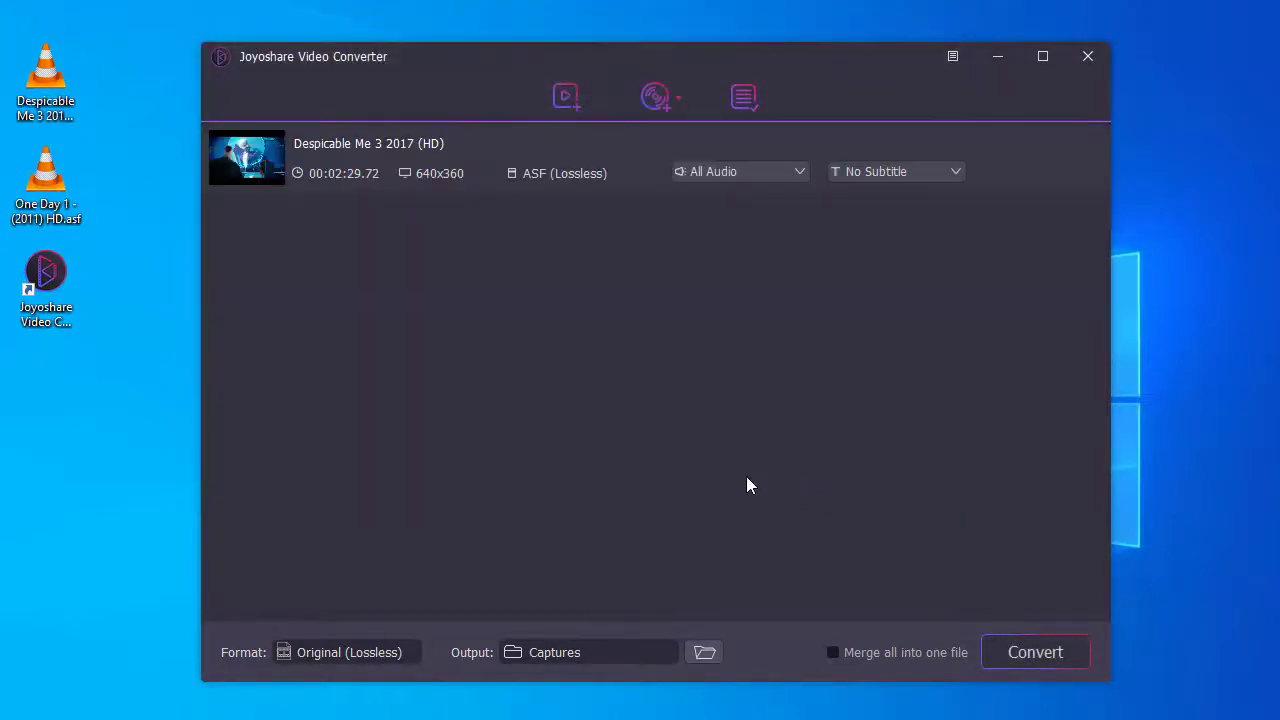
drag(58, 193, 406, 254)
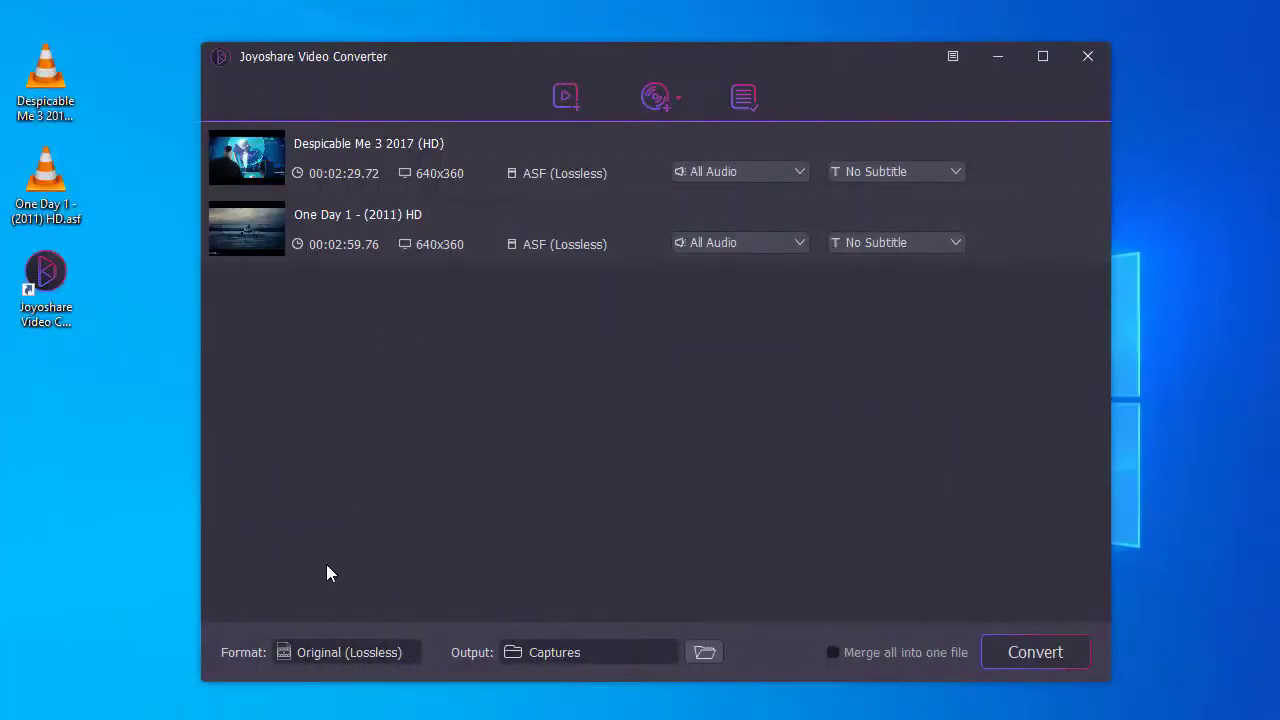
Open the output format chooser and browse General Video, then General Audio formats like MP3, FLAC, WAV
click(311, 650)
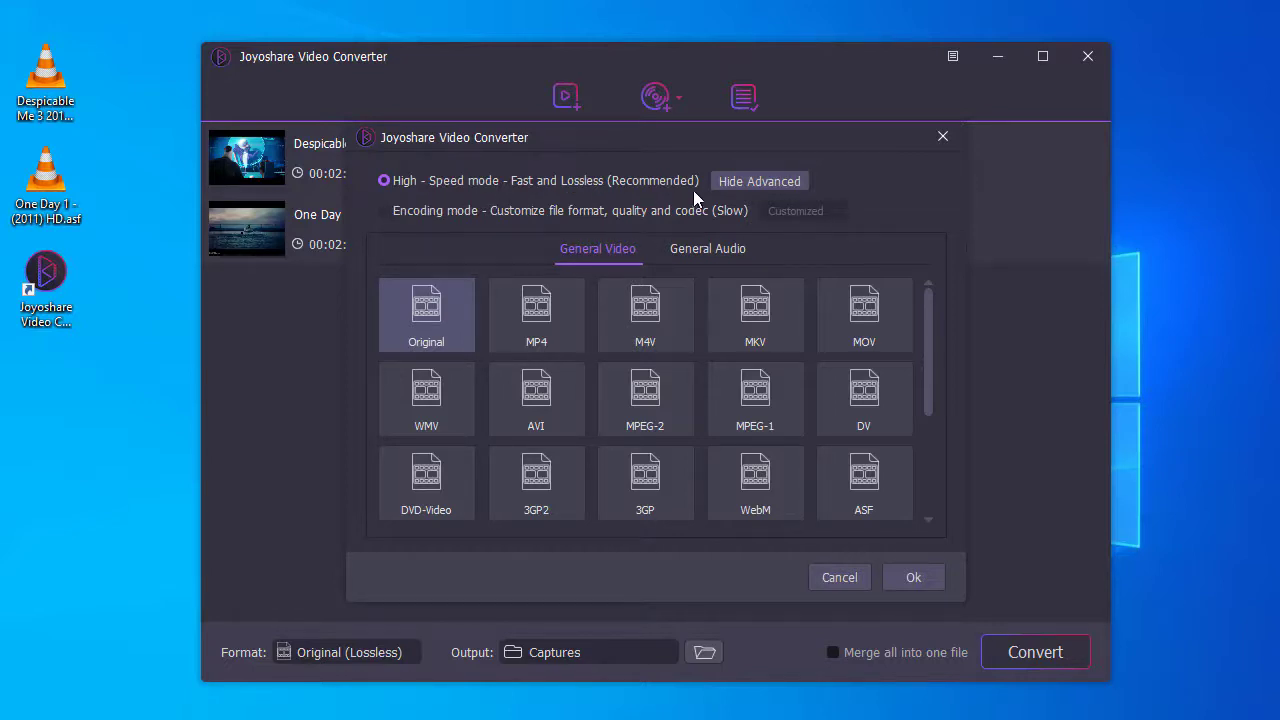
scroll(593, 374, down, 1)
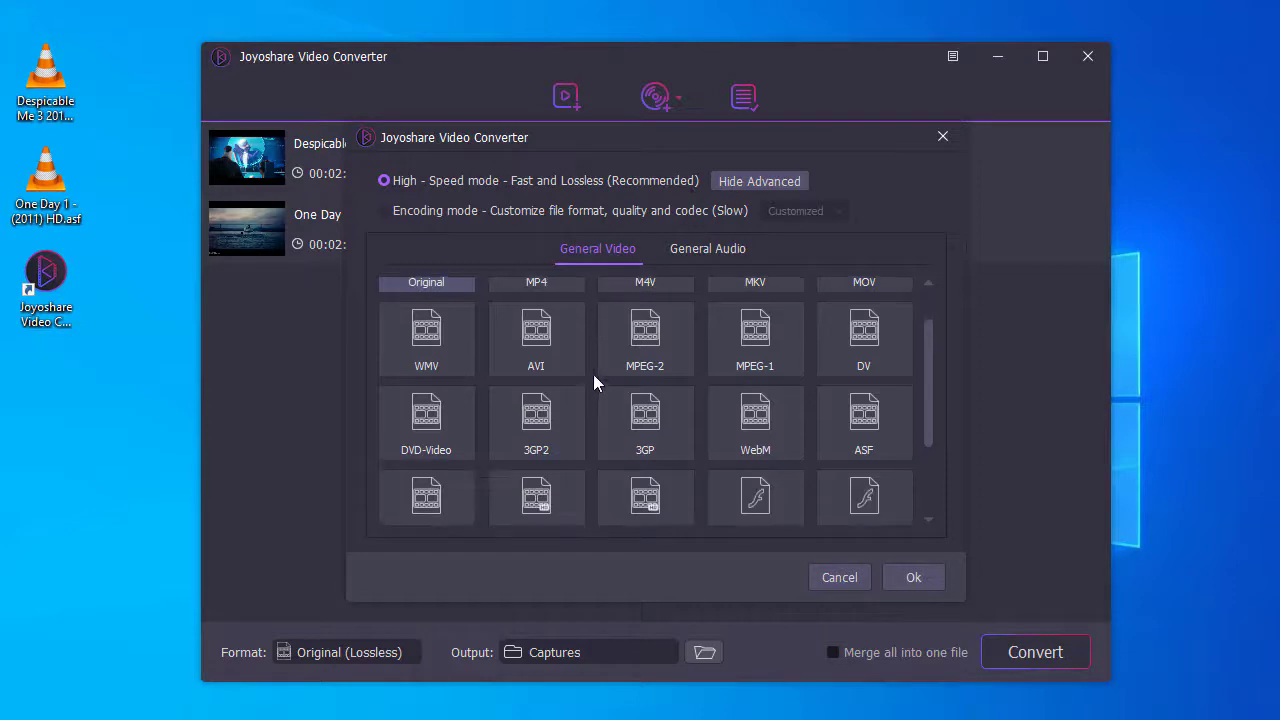
scroll(594, 375, down, 2)
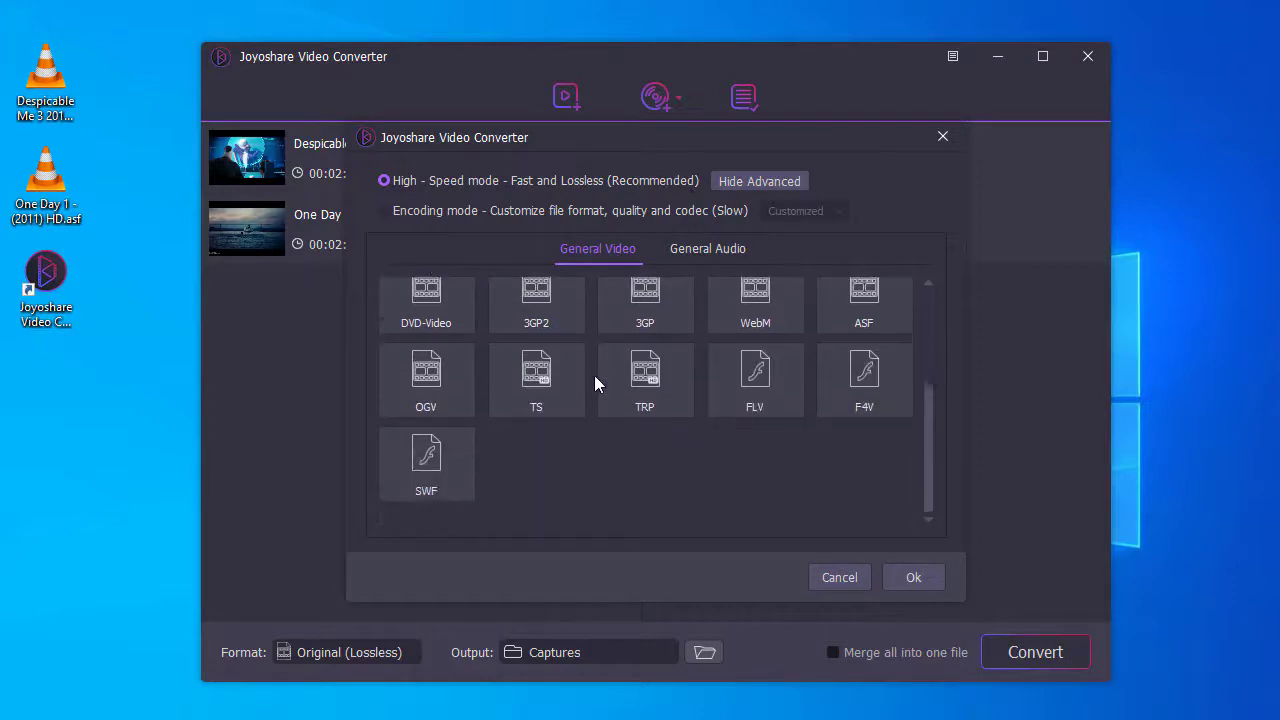
click(710, 252)
scroll(617, 349, up, 2)
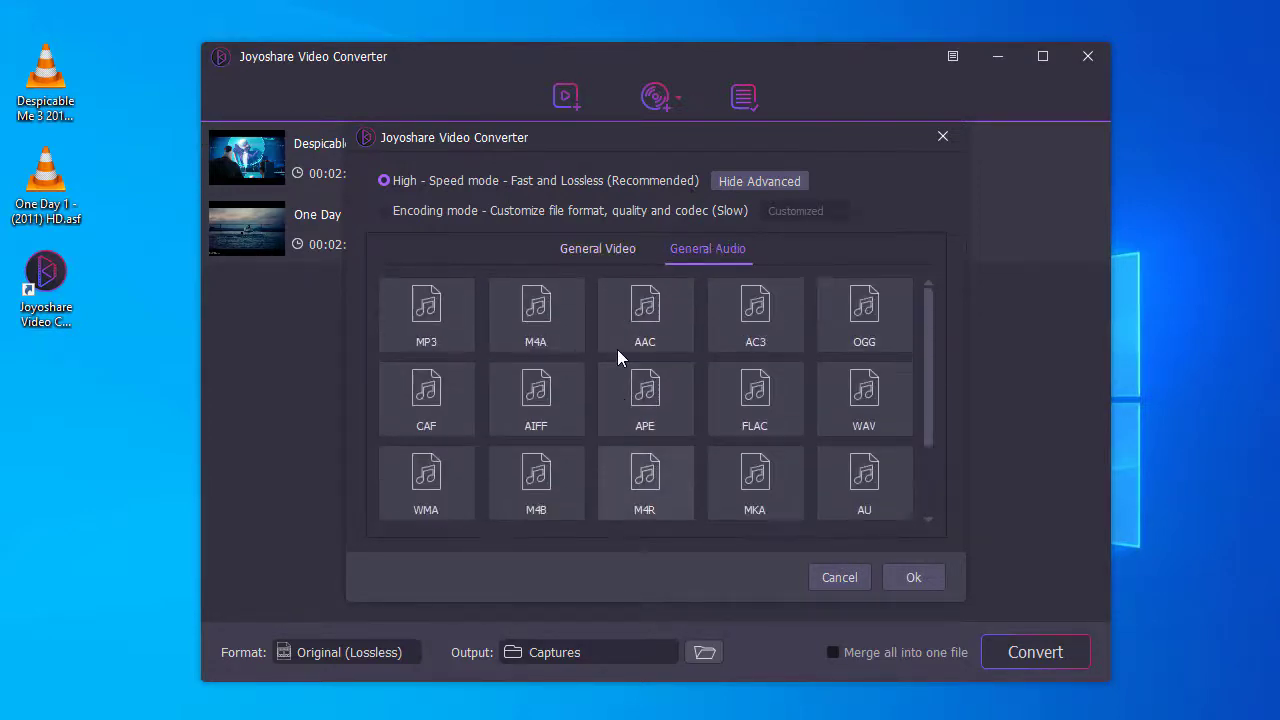
Switch to Encoding mode and scroll through the Devices presets
click(382, 209)
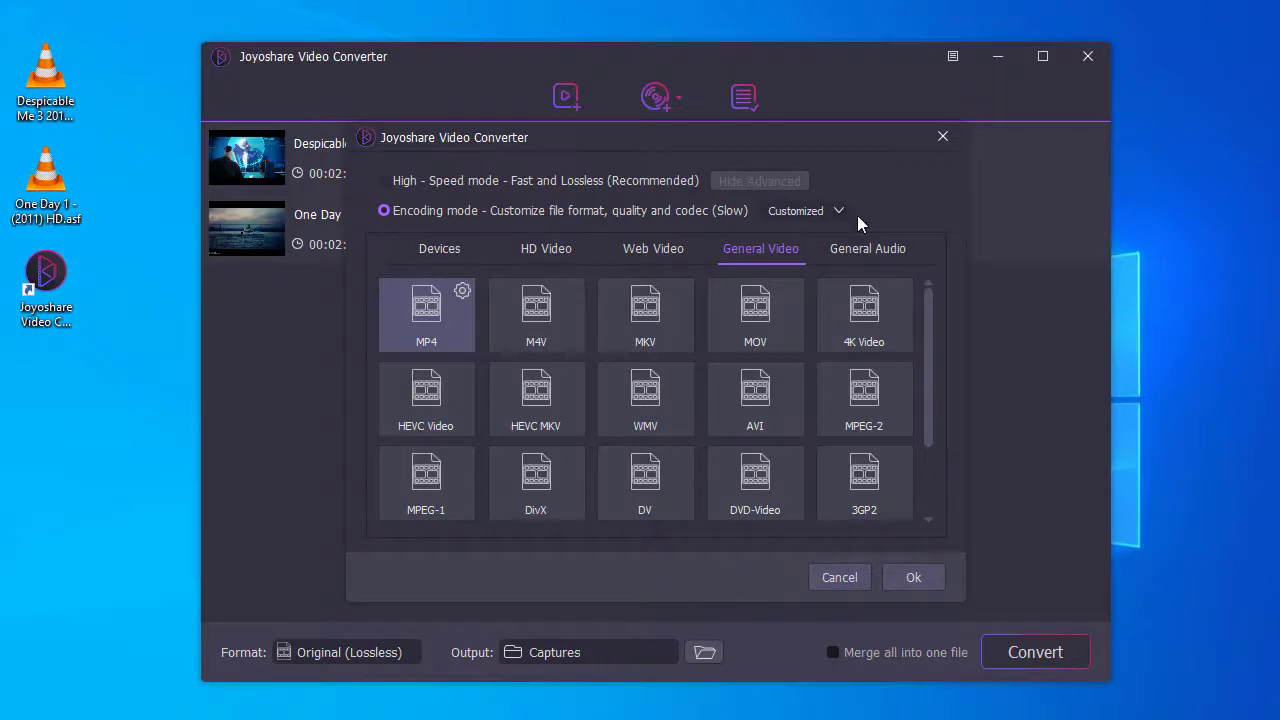
click(445, 259)
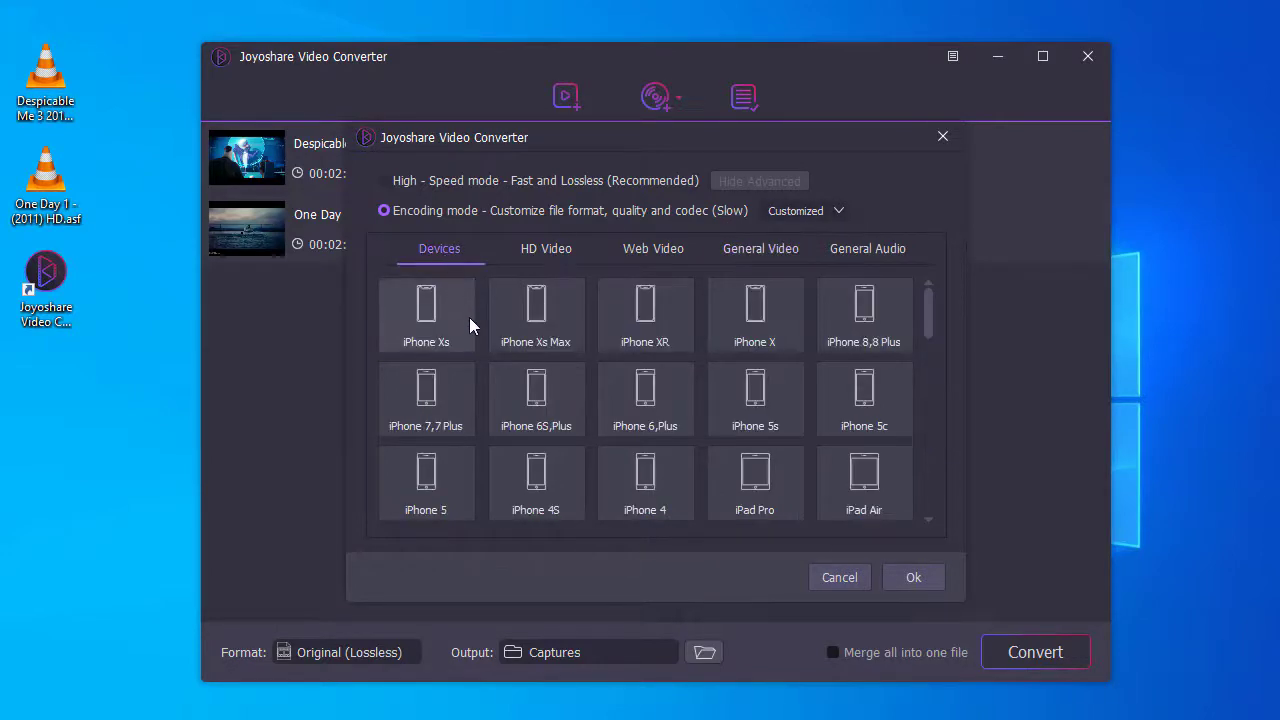
scroll(472, 340, down, 1)
scroll(474, 352, down, 1)
scroll(474, 352, down, 1)
scroll(474, 352, down, 1)
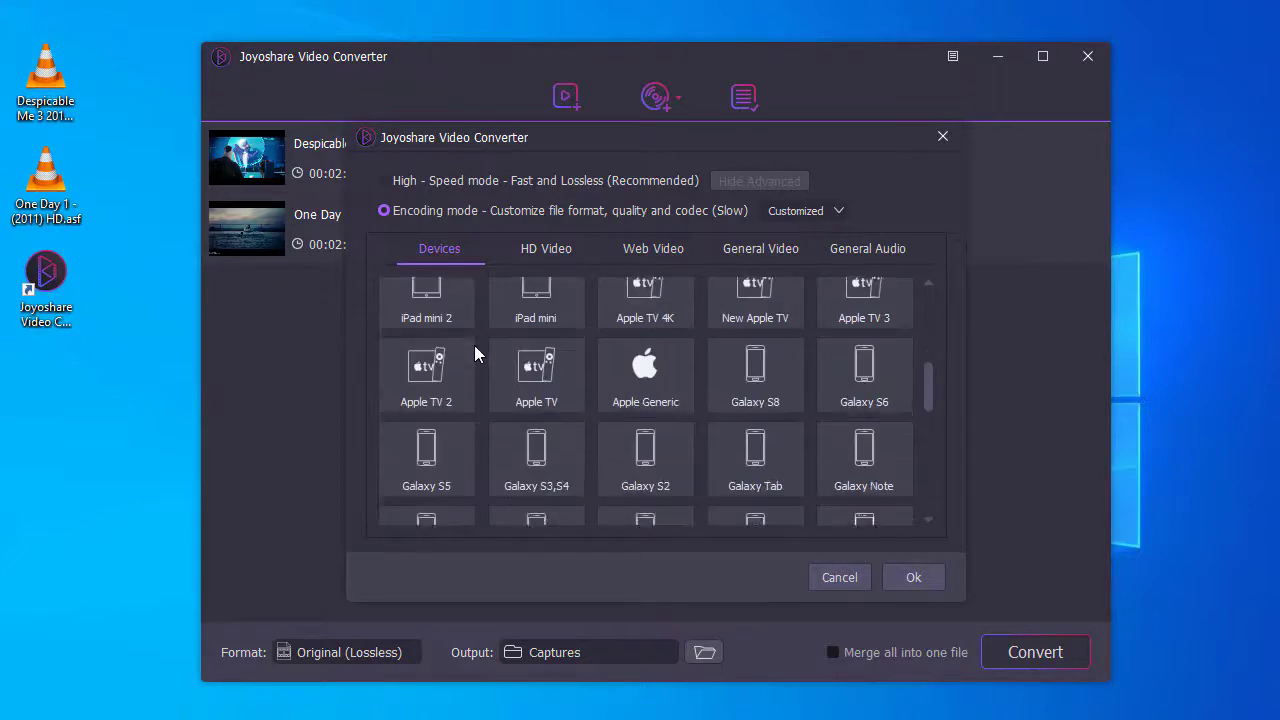
scroll(474, 345, down, 1)
scroll(475, 345, down, 1)
scroll(475, 345, down, 2)
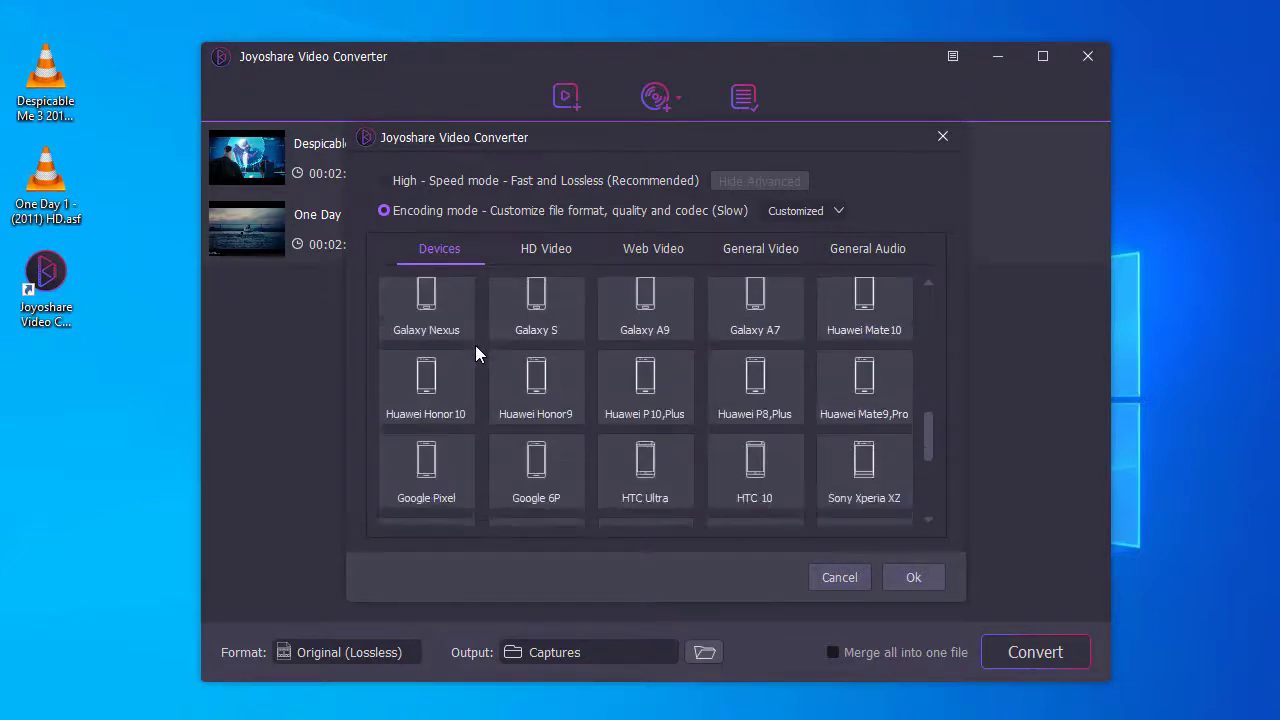
scroll(475, 345, down, 1)
Browse HD Video, Web Video and General Audio presets, ending on the General Video formats
click(536, 256)
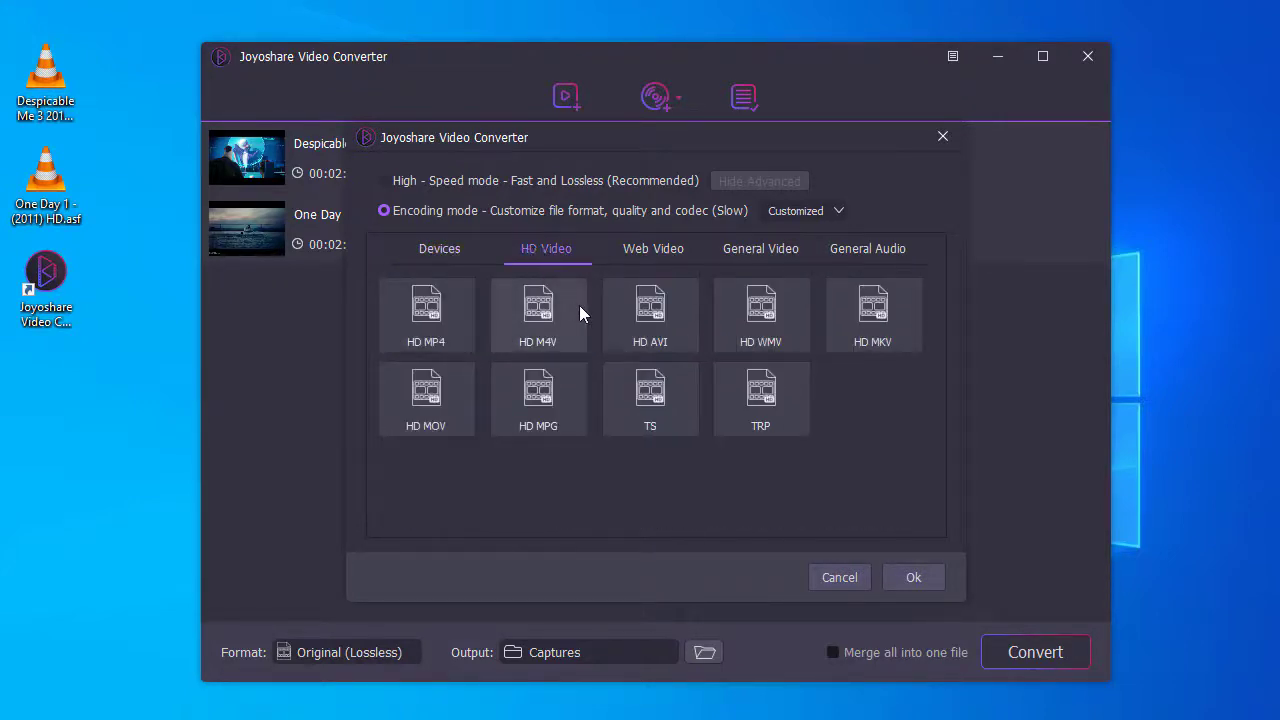
click(665, 254)
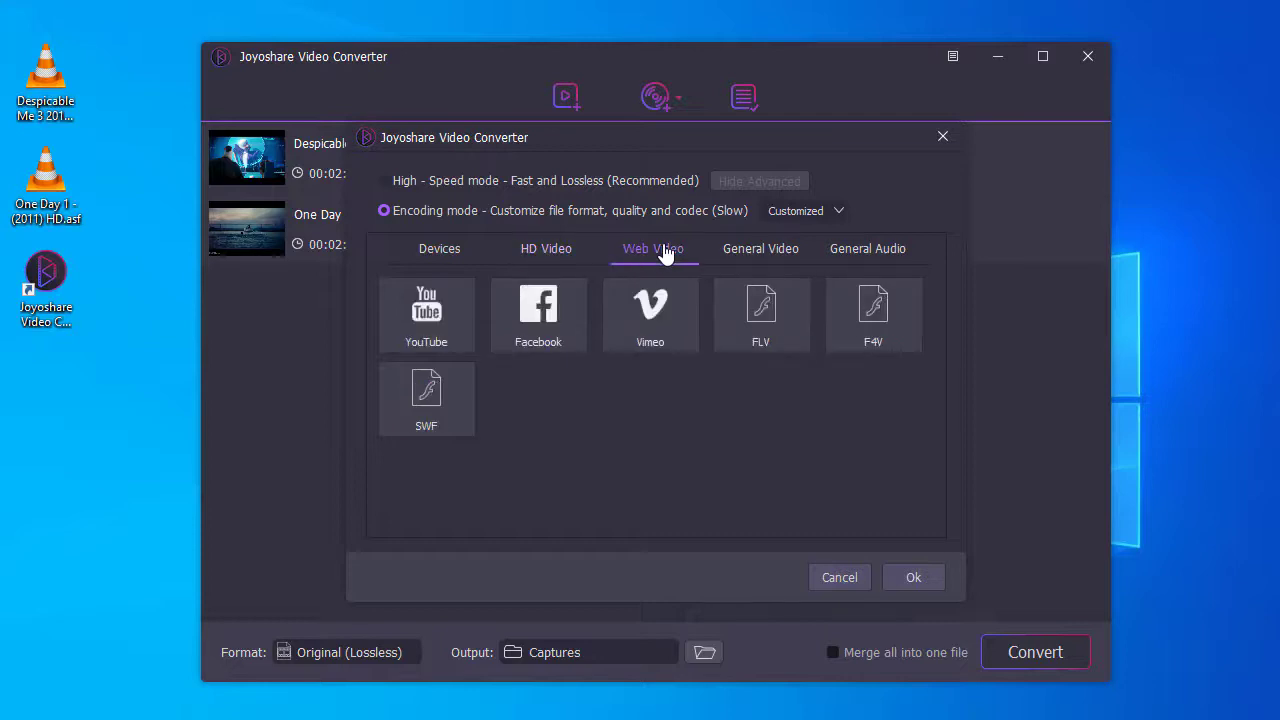
click(770, 253)
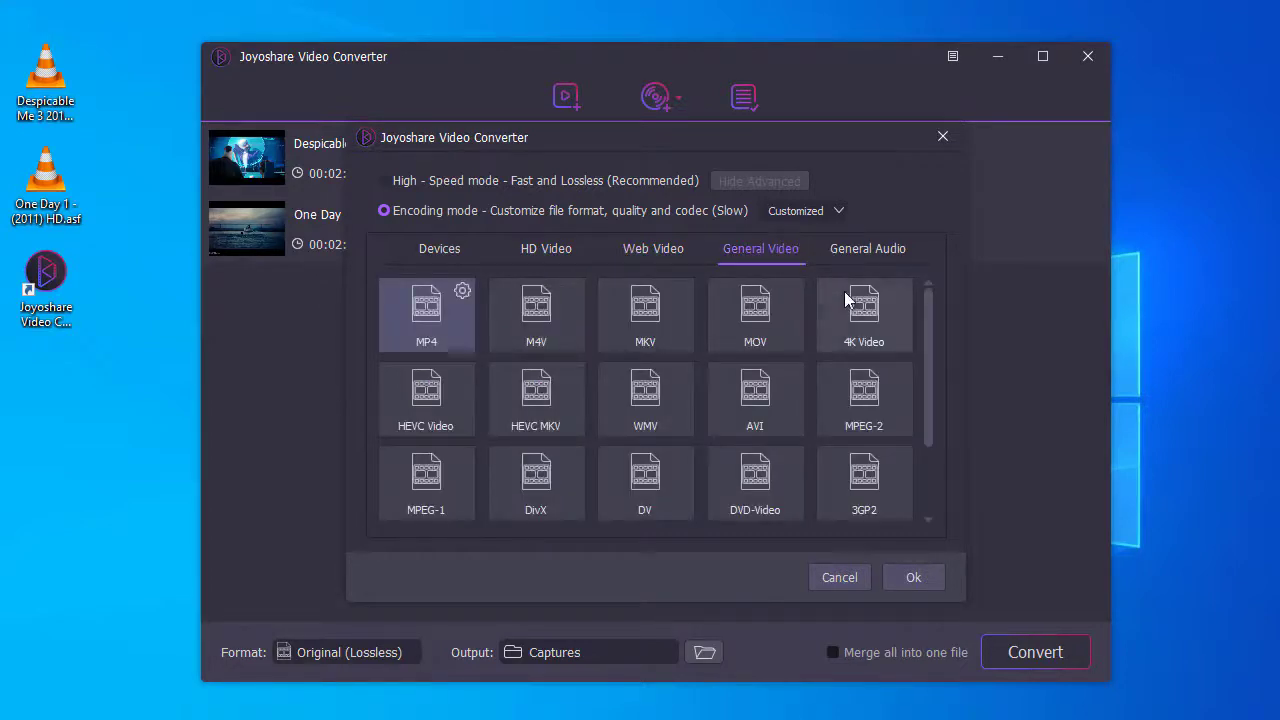
scroll(845, 299, down, 2)
click(866, 251)
scroll(830, 322, up, 2)
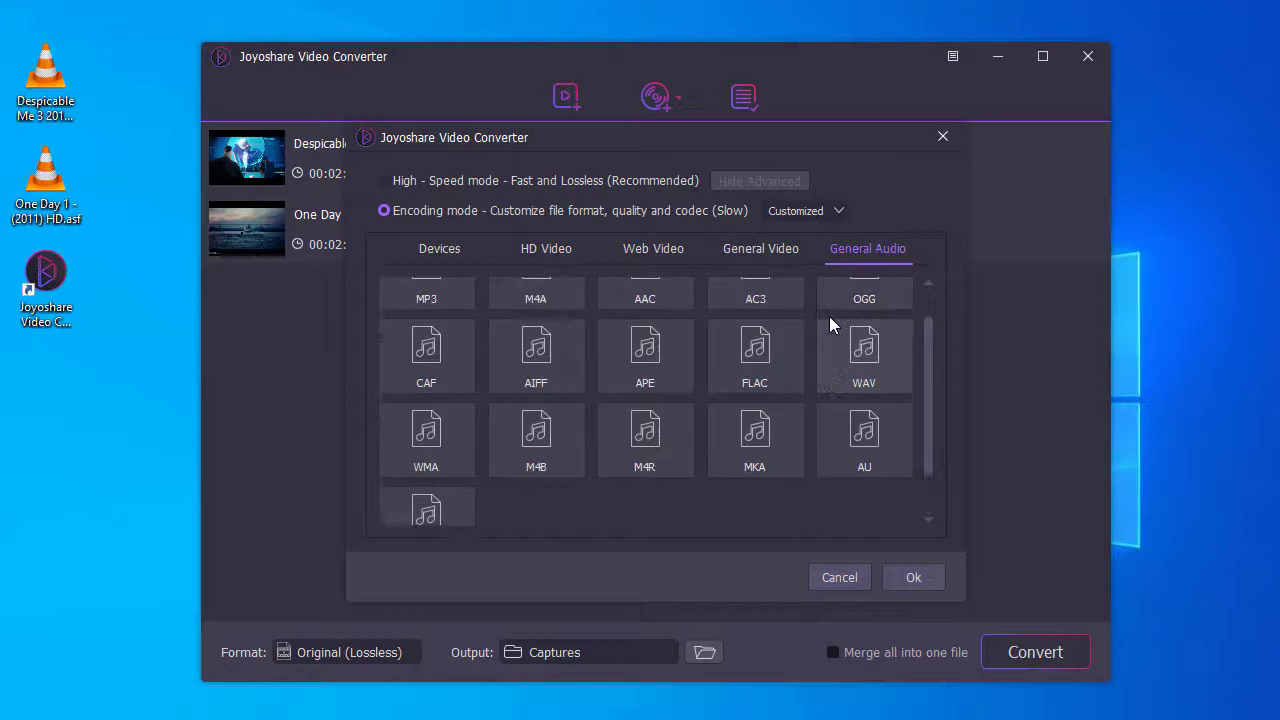
scroll(830, 322, up, 1)
click(755, 252)
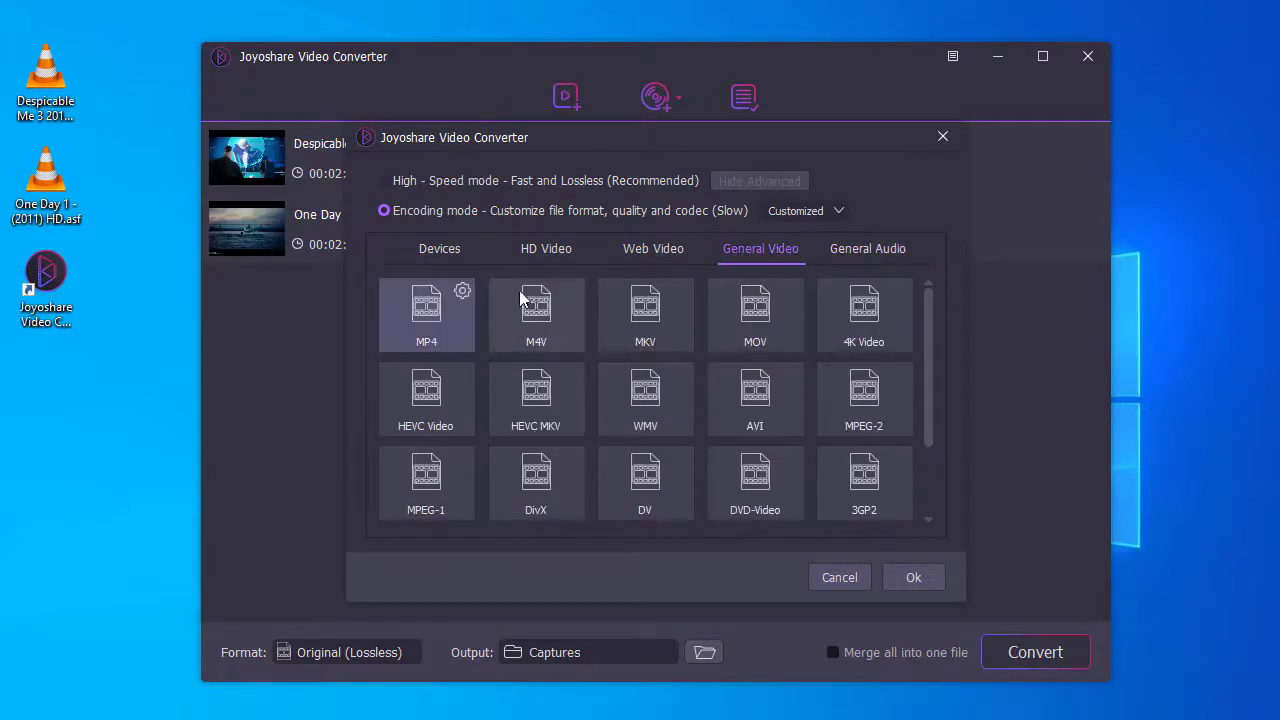
Choose MP4 and review its 640x480 resolution, frame rate, bit rate and AAC audio settings
click(462, 300)
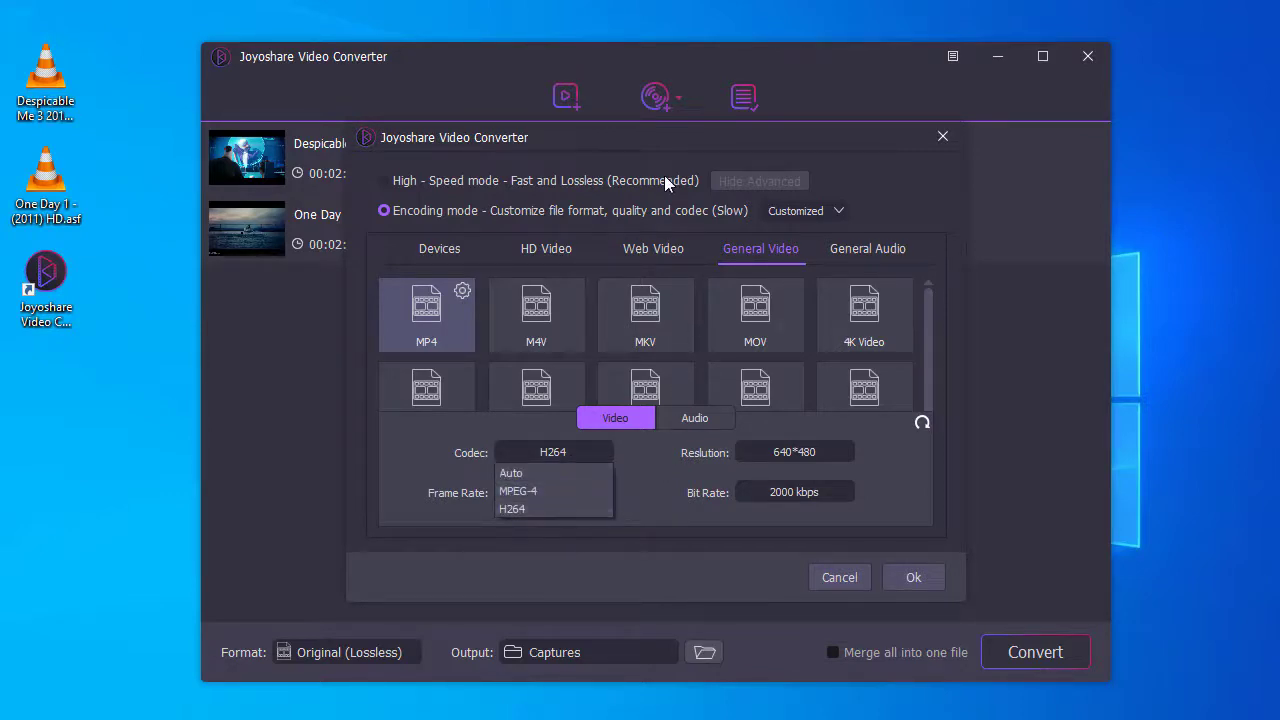
drag(622, 142, 633, 71)
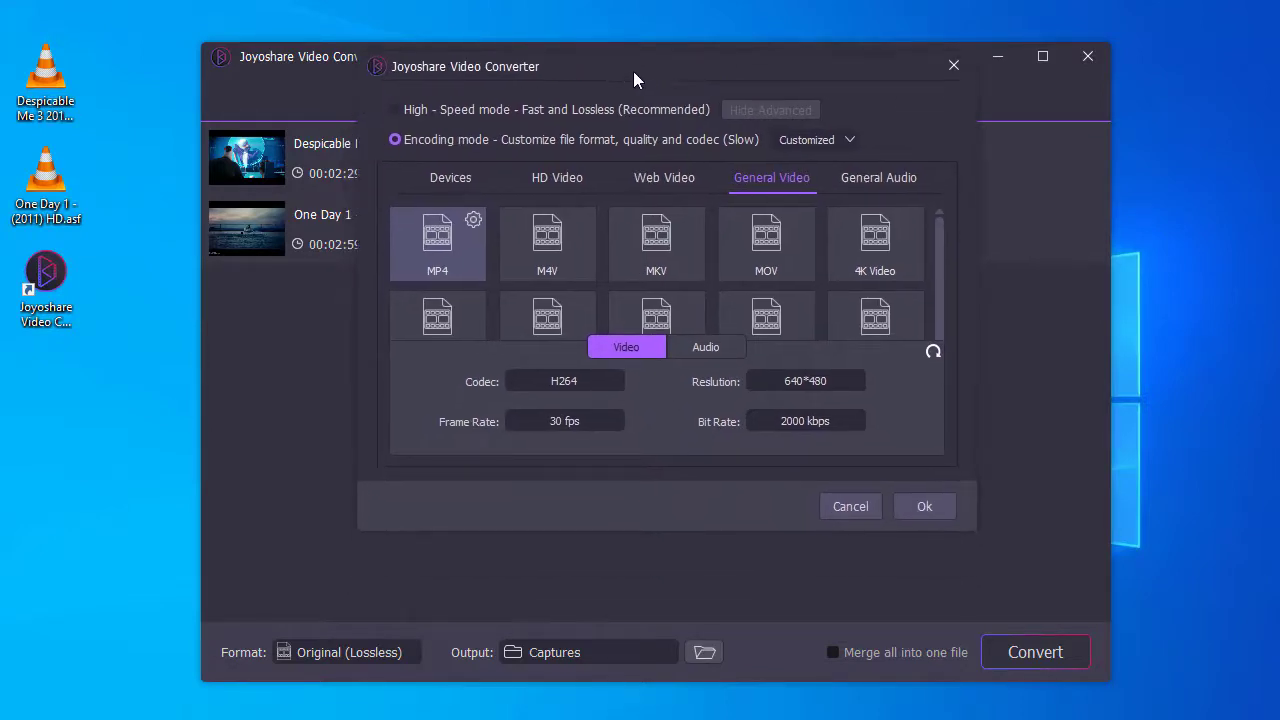
click(791, 377)
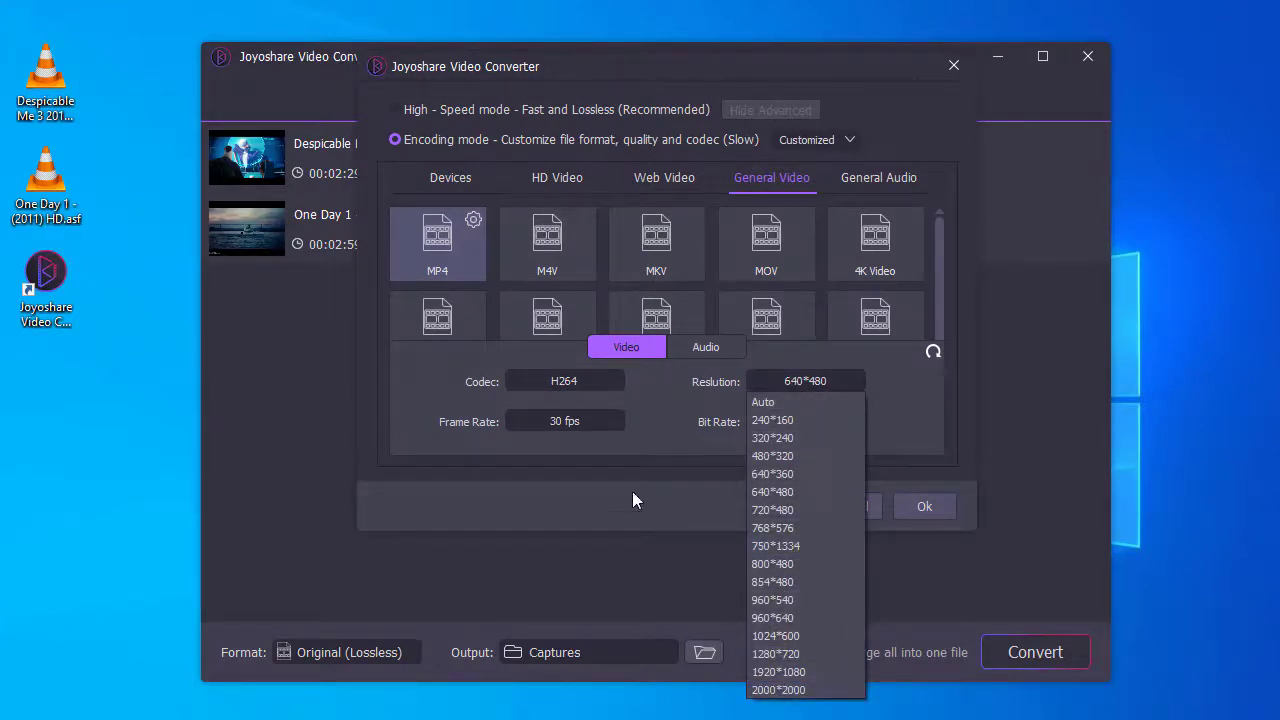
click(582, 420)
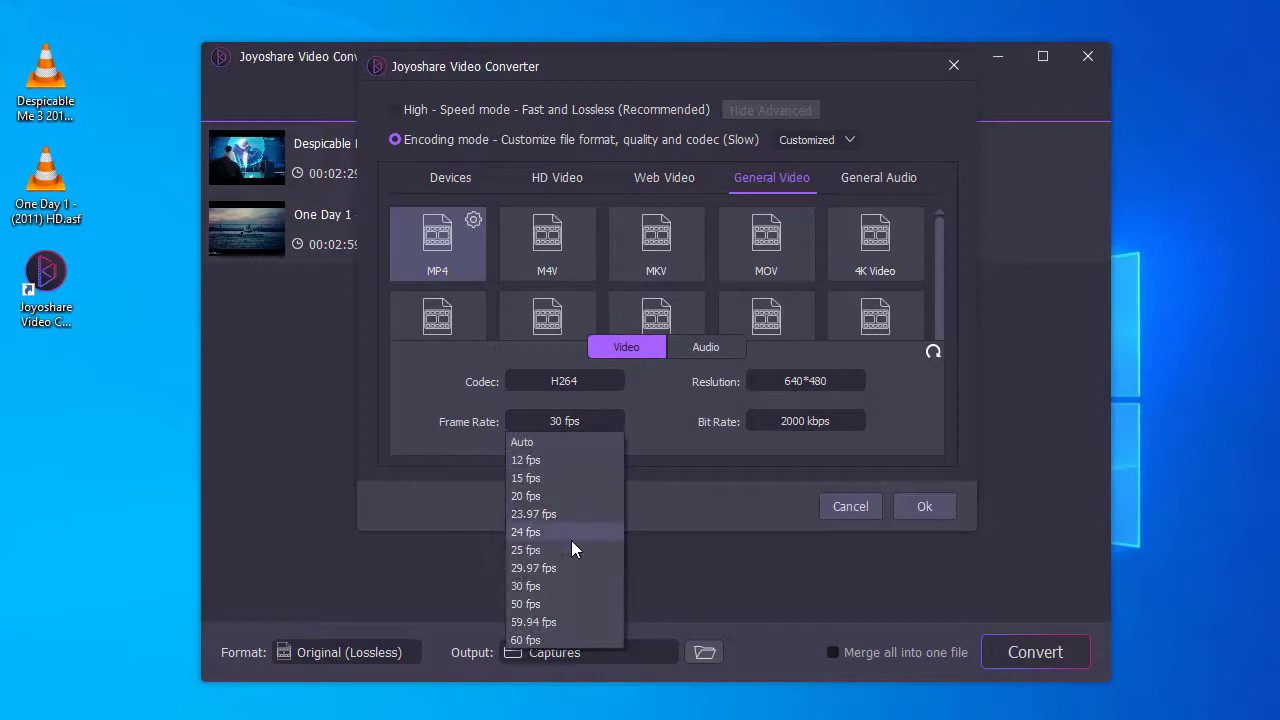
click(803, 422)
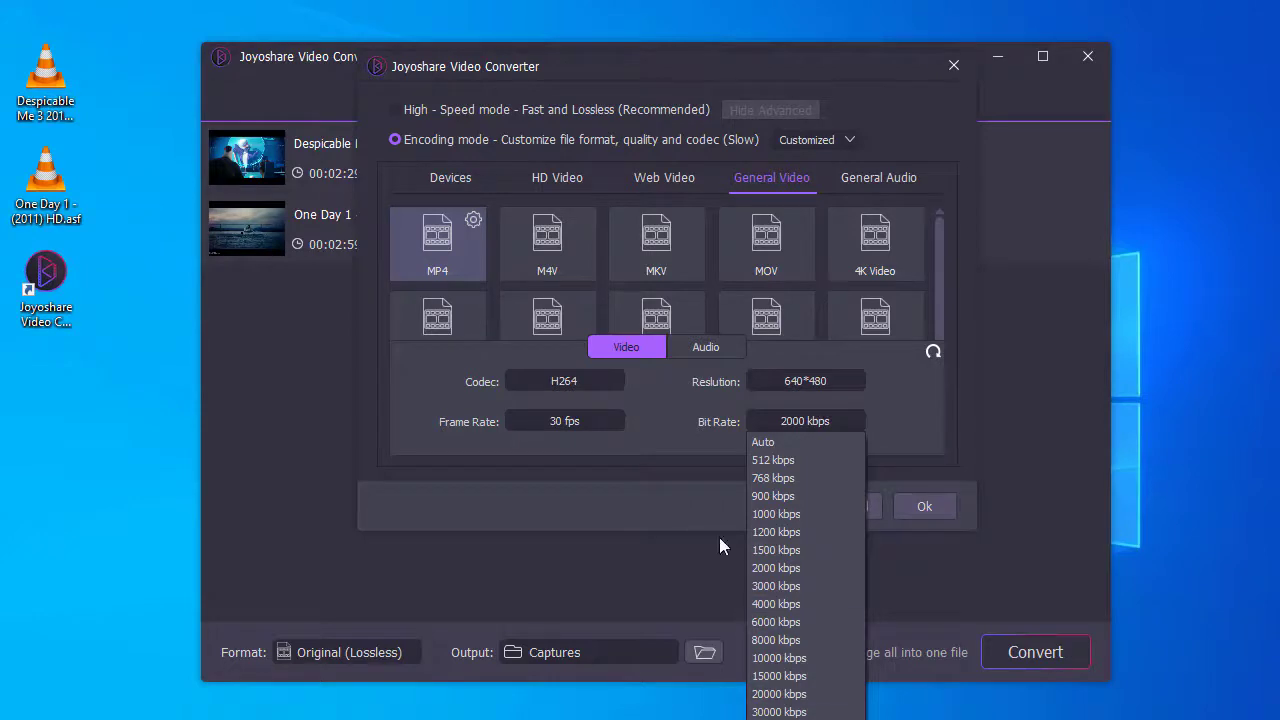
click(699, 350)
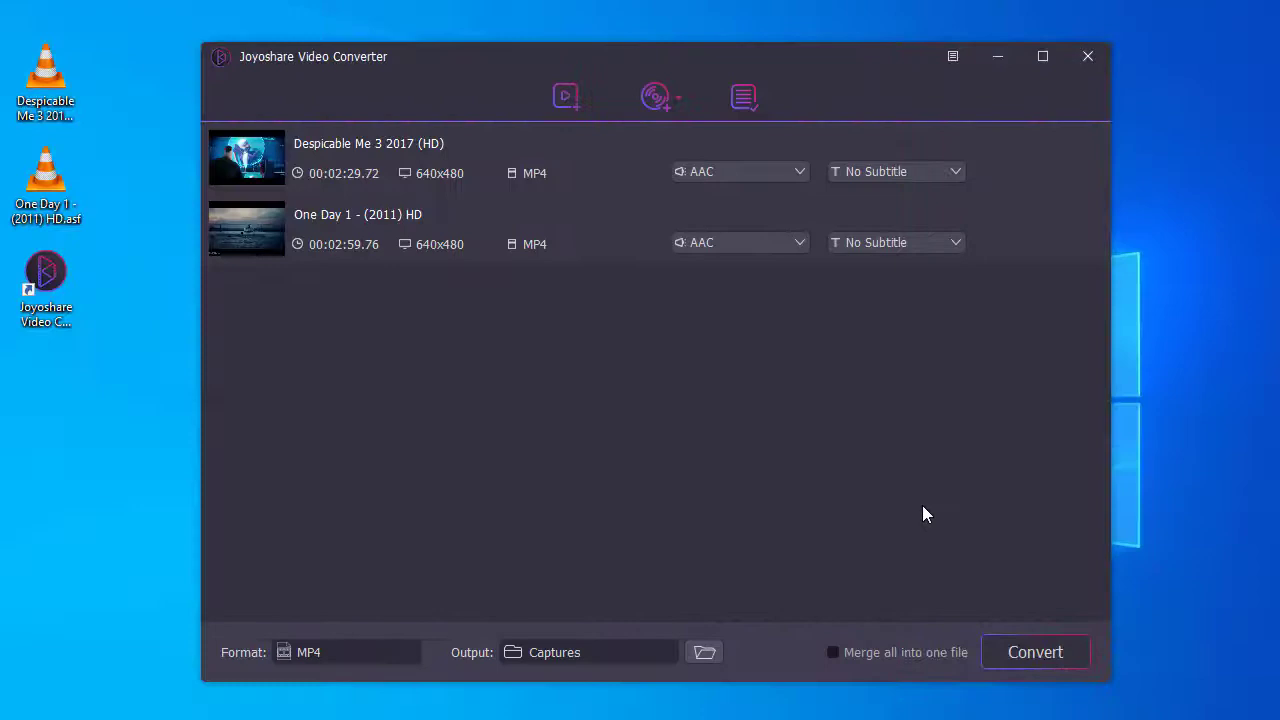
mouse_move(1013, 165)
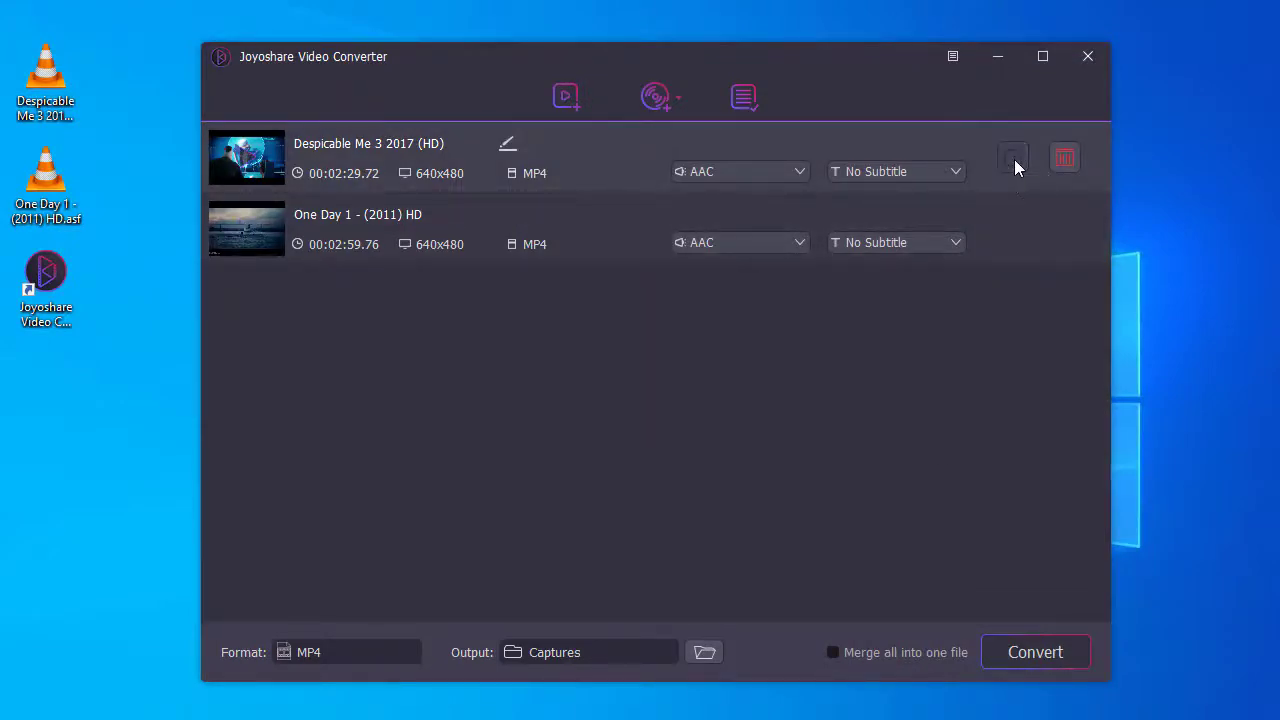
Trim Despicable Me 3 to 00:00:23–00:02:20, keep it as a segment and preview it
click(1013, 158)
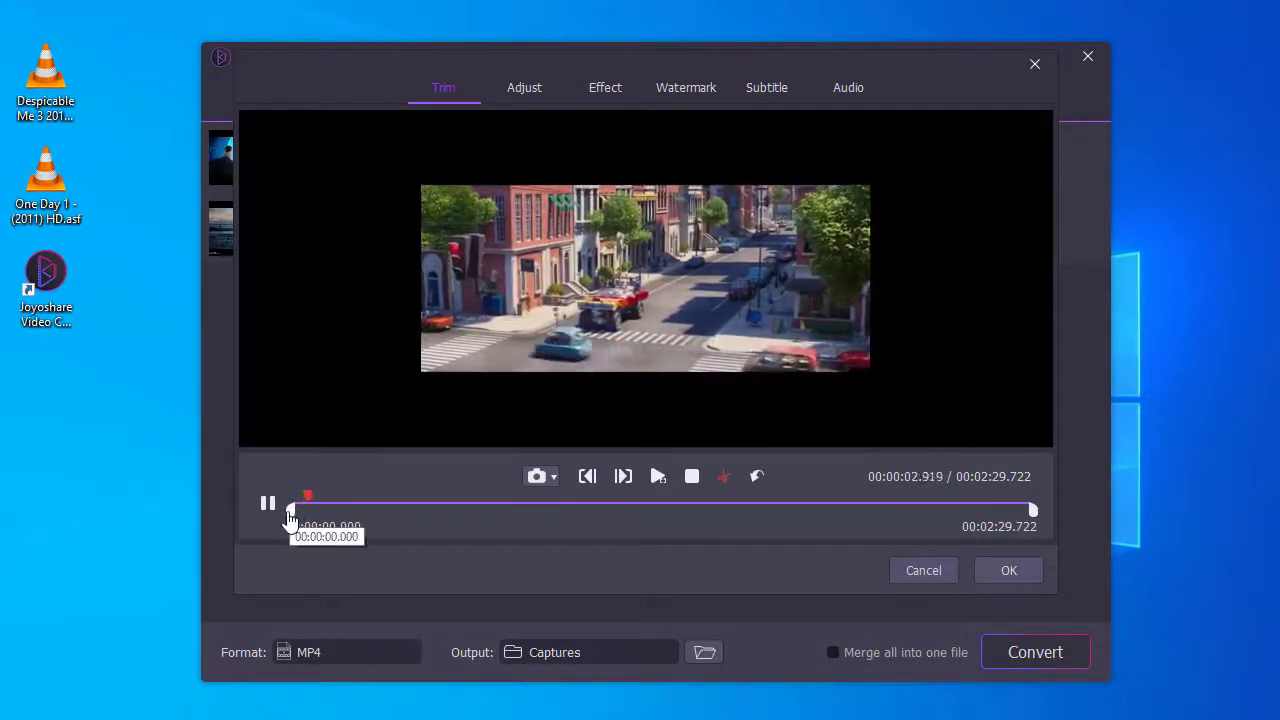
drag(289, 512, 405, 512)
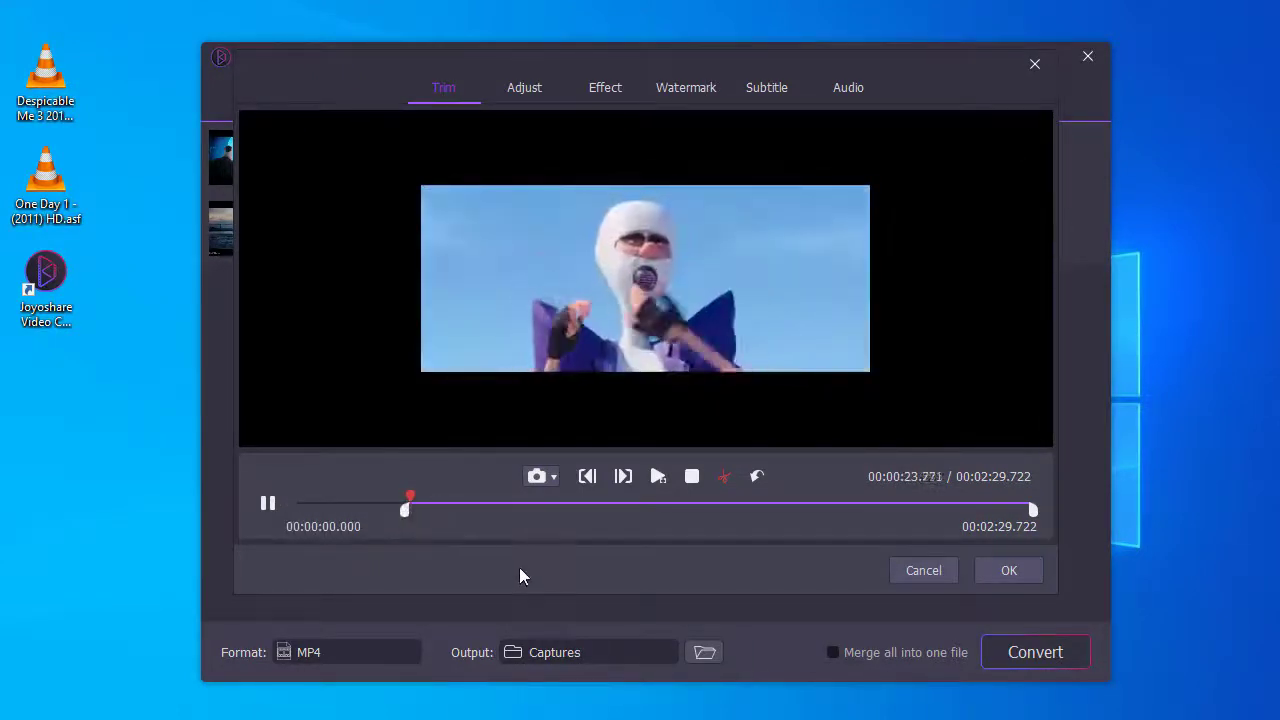
drag(1032, 510, 990, 512)
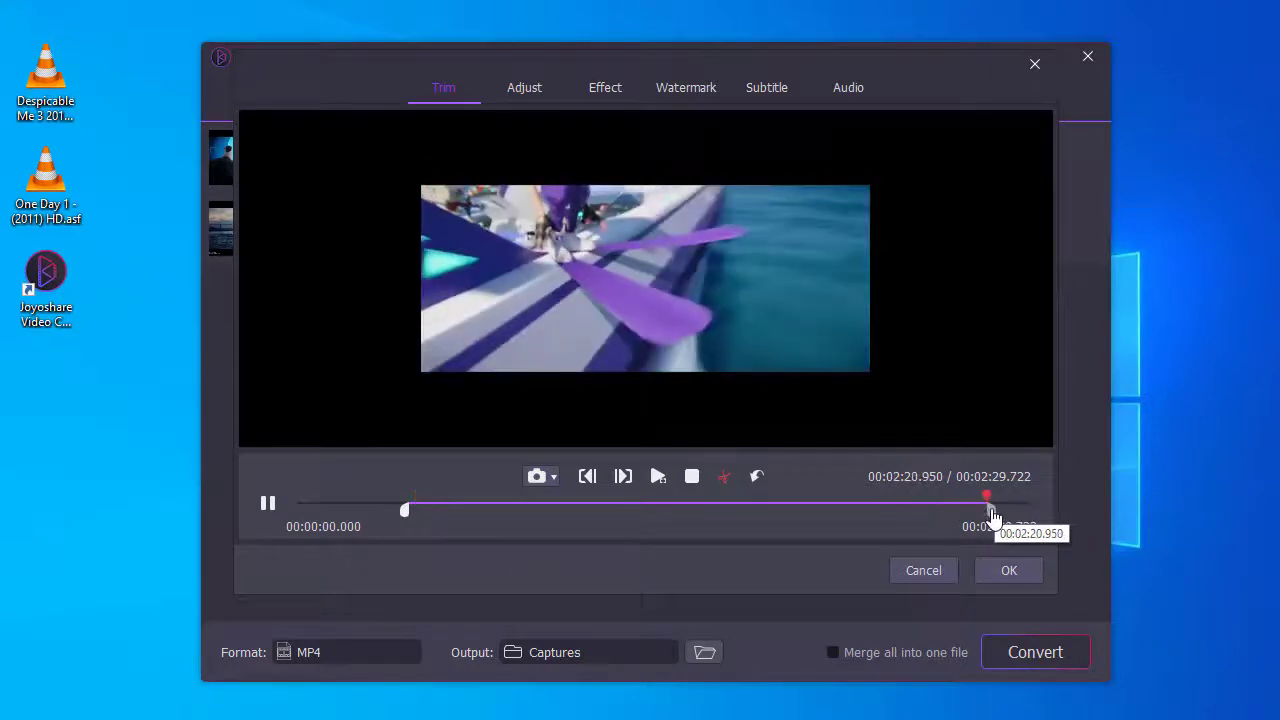
click(726, 477)
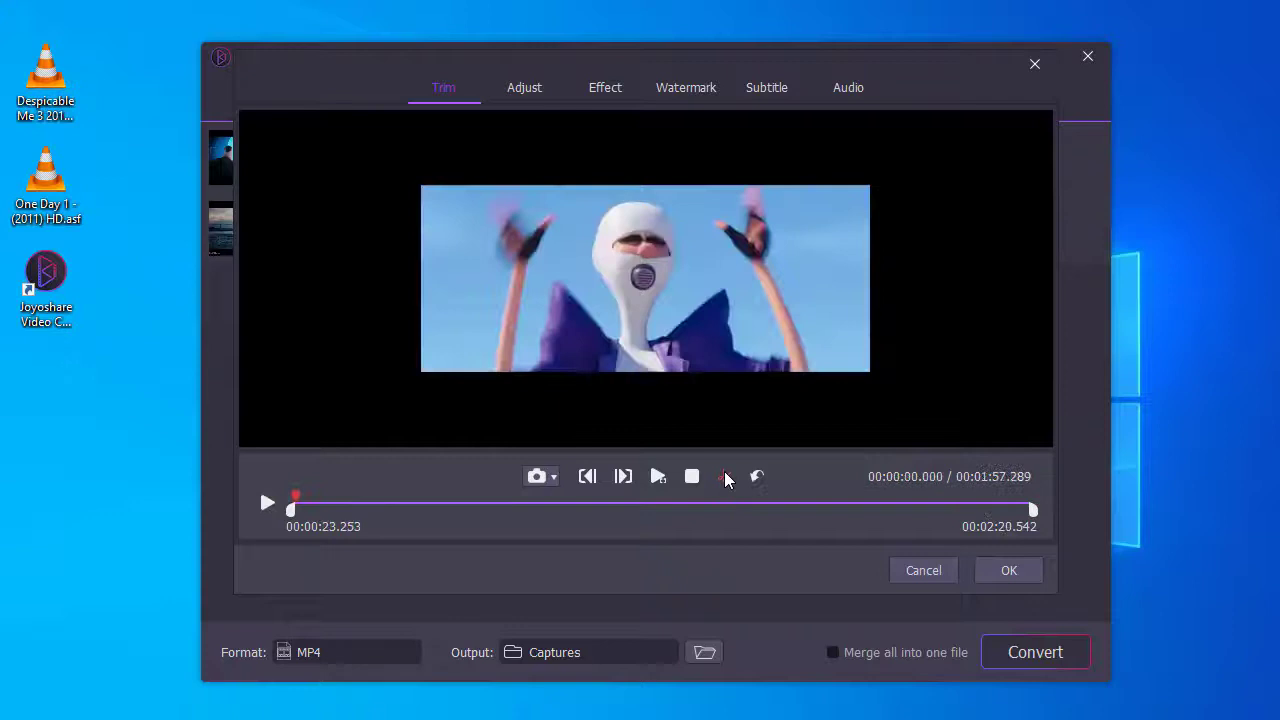
click(267, 505)
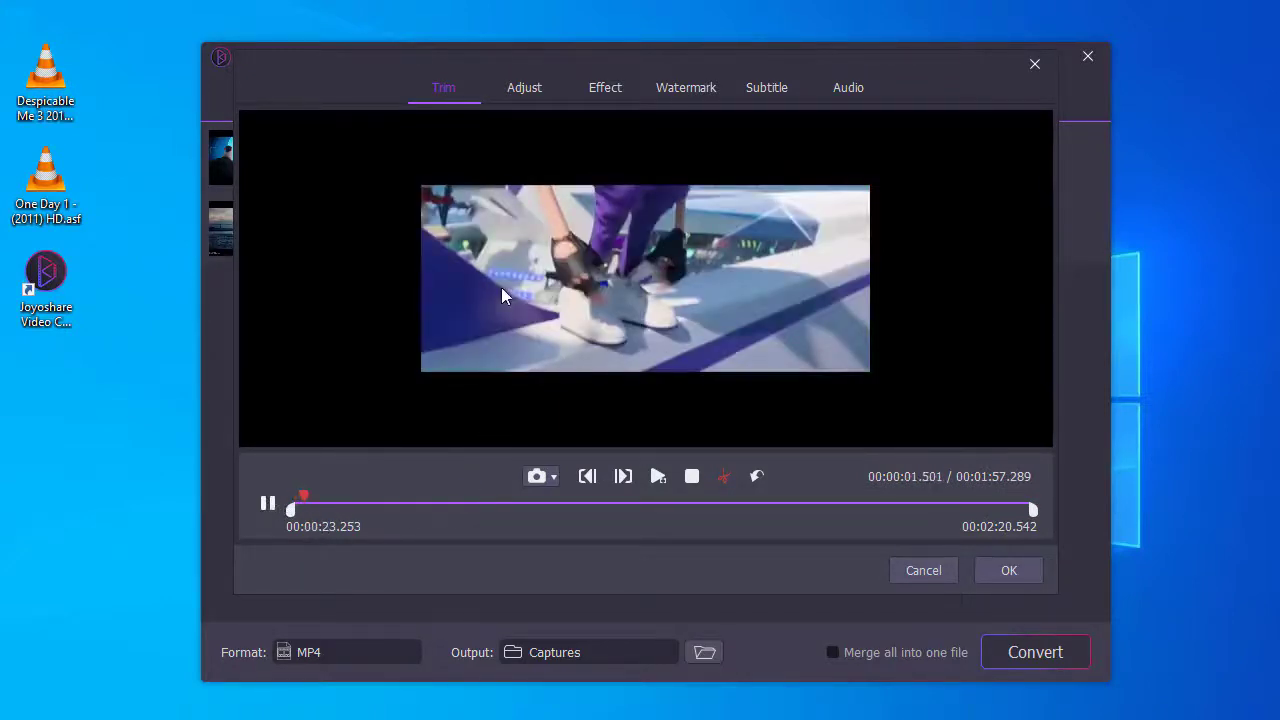
click(517, 93)
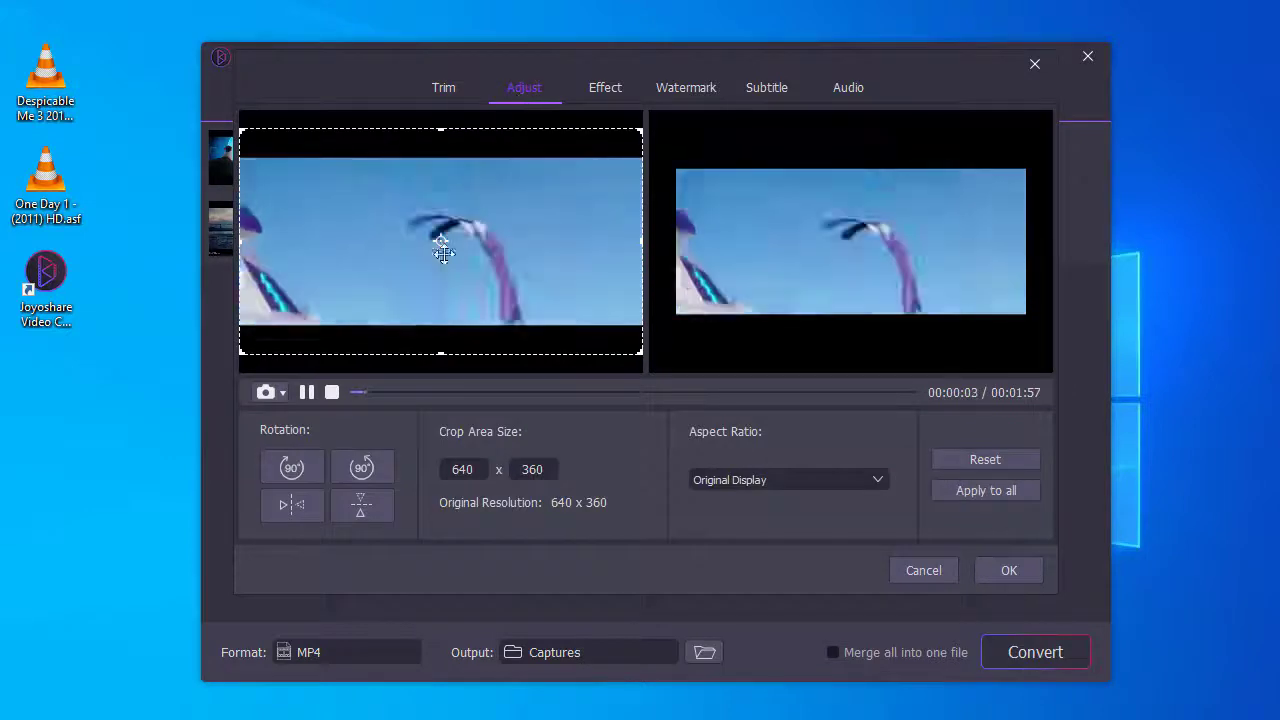
click(352, 455)
click(355, 460)
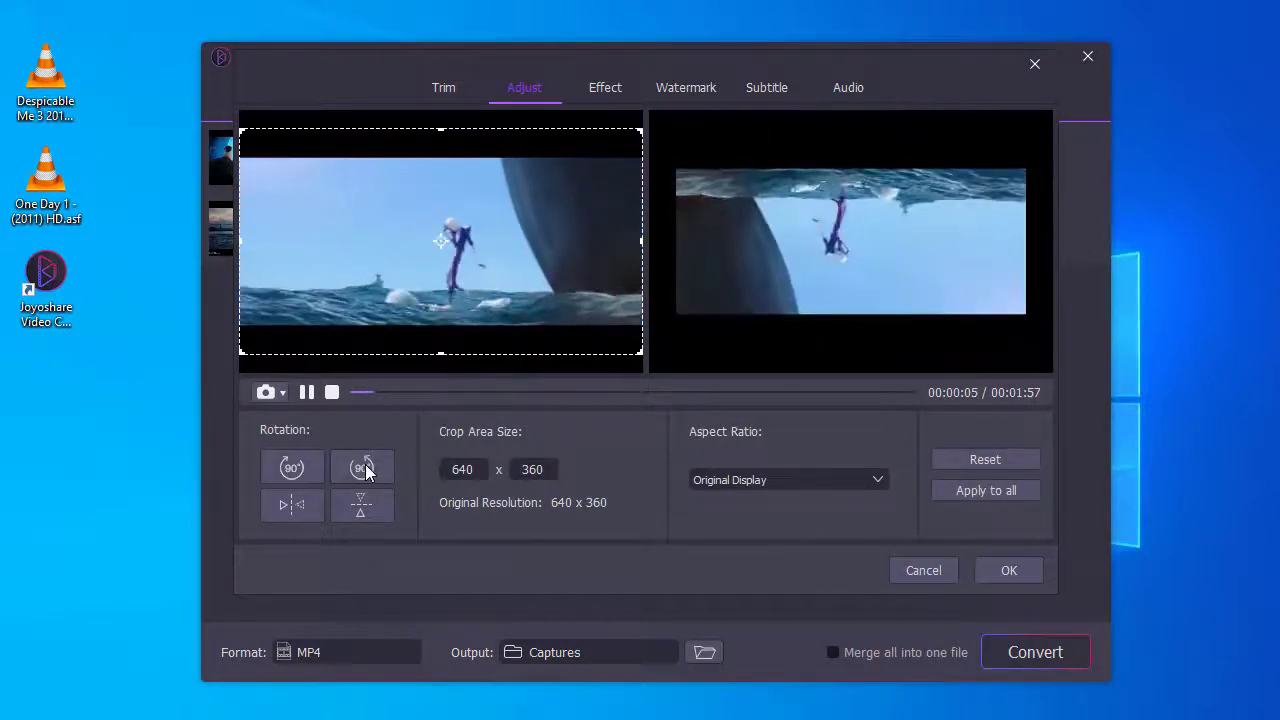
click(365, 507)
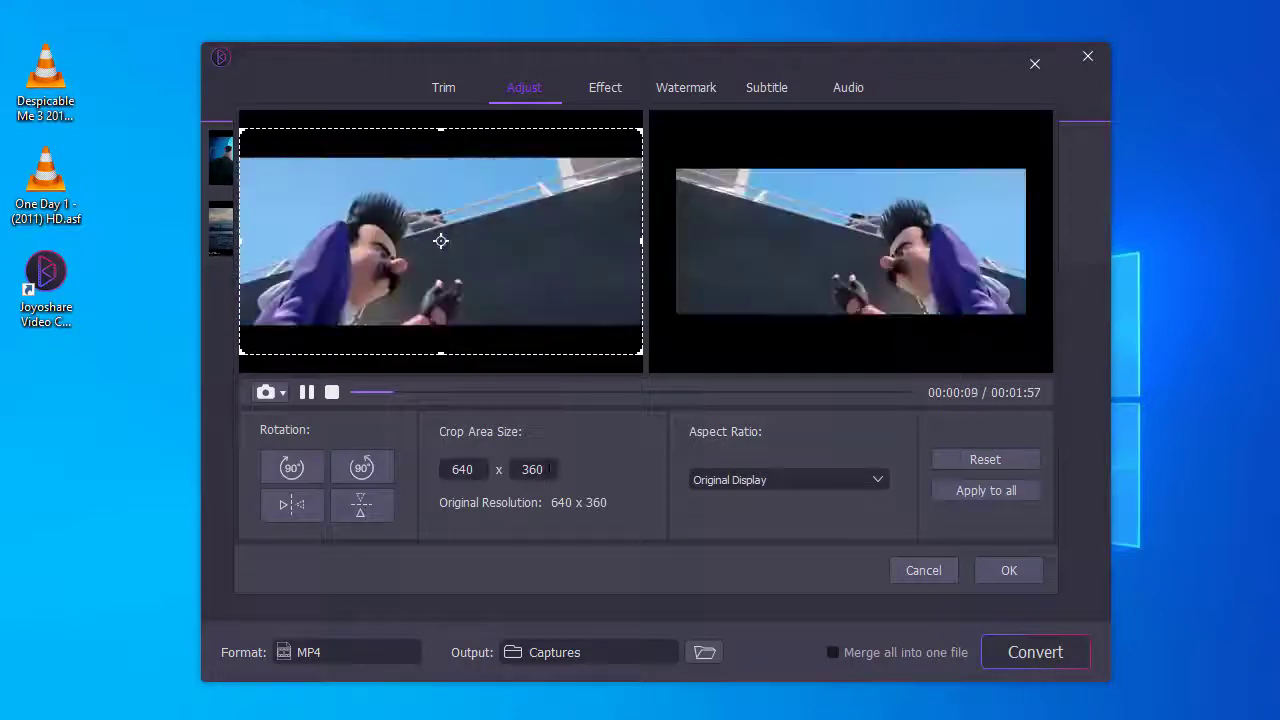
click(777, 480)
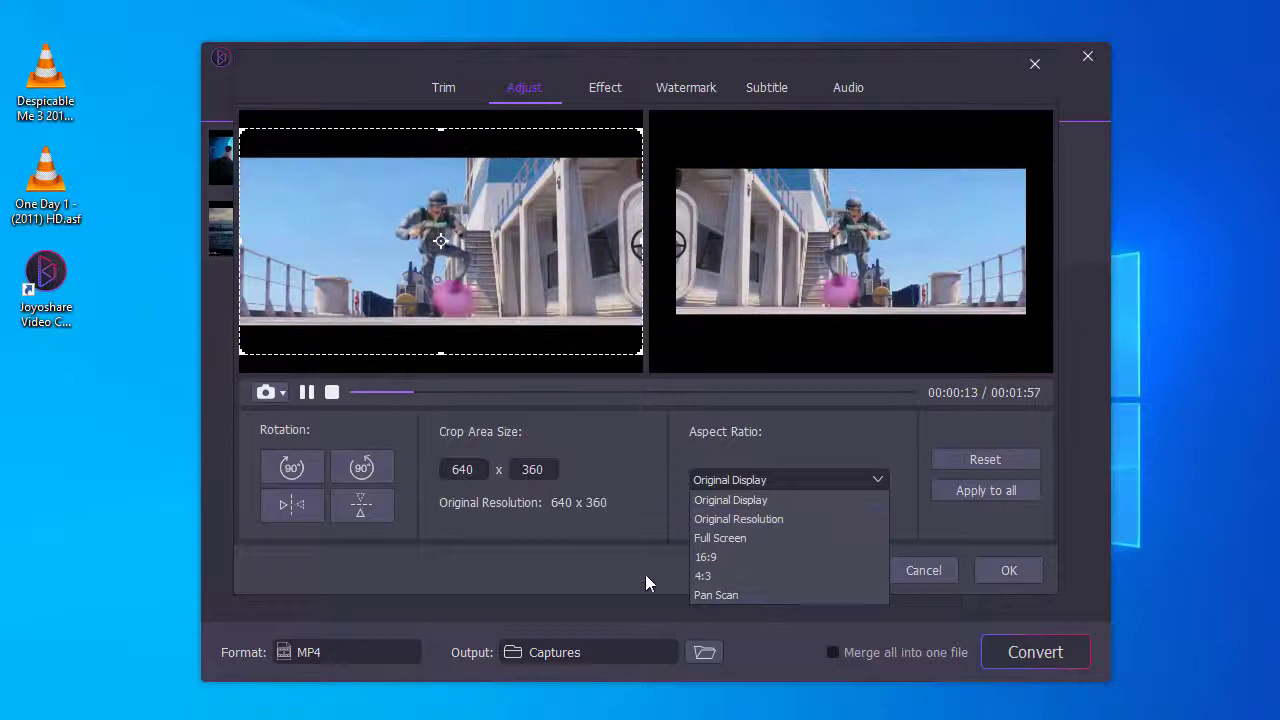
click(638, 550)
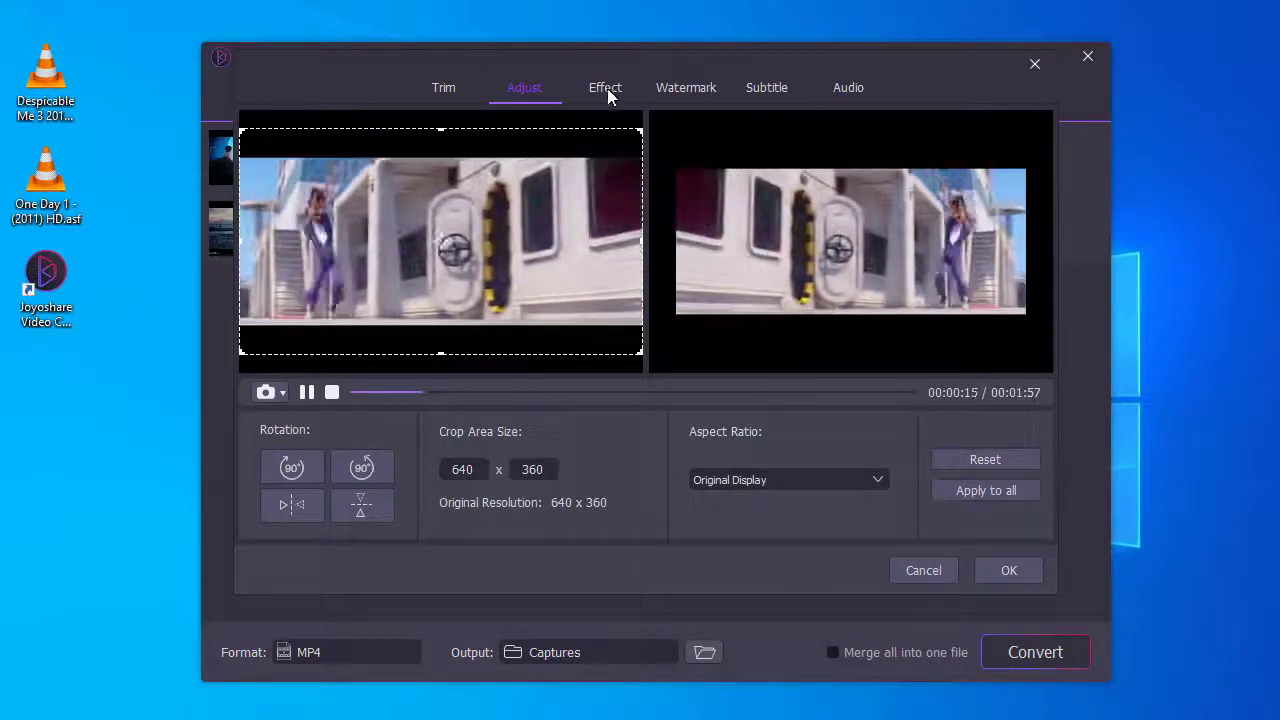
Lower the clip's brightness to 97 and saturation to 95 on the Effect tab
click(607, 88)
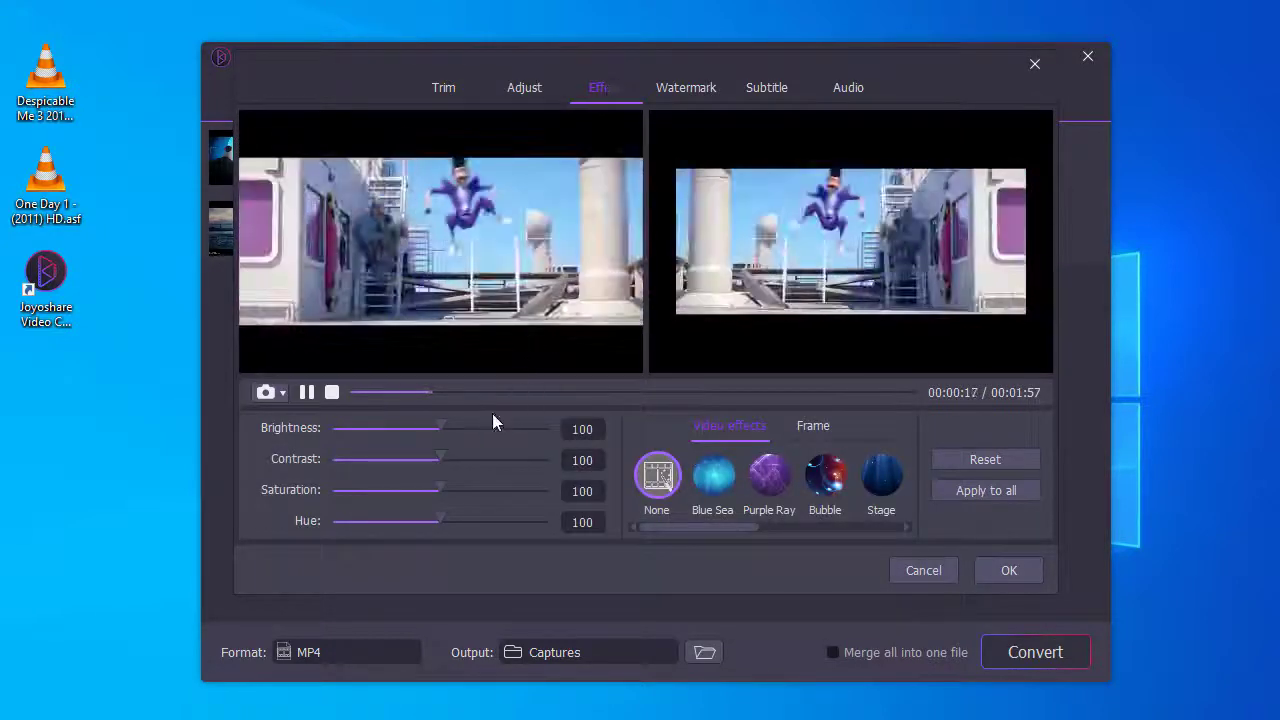
drag(430, 426, 438, 427)
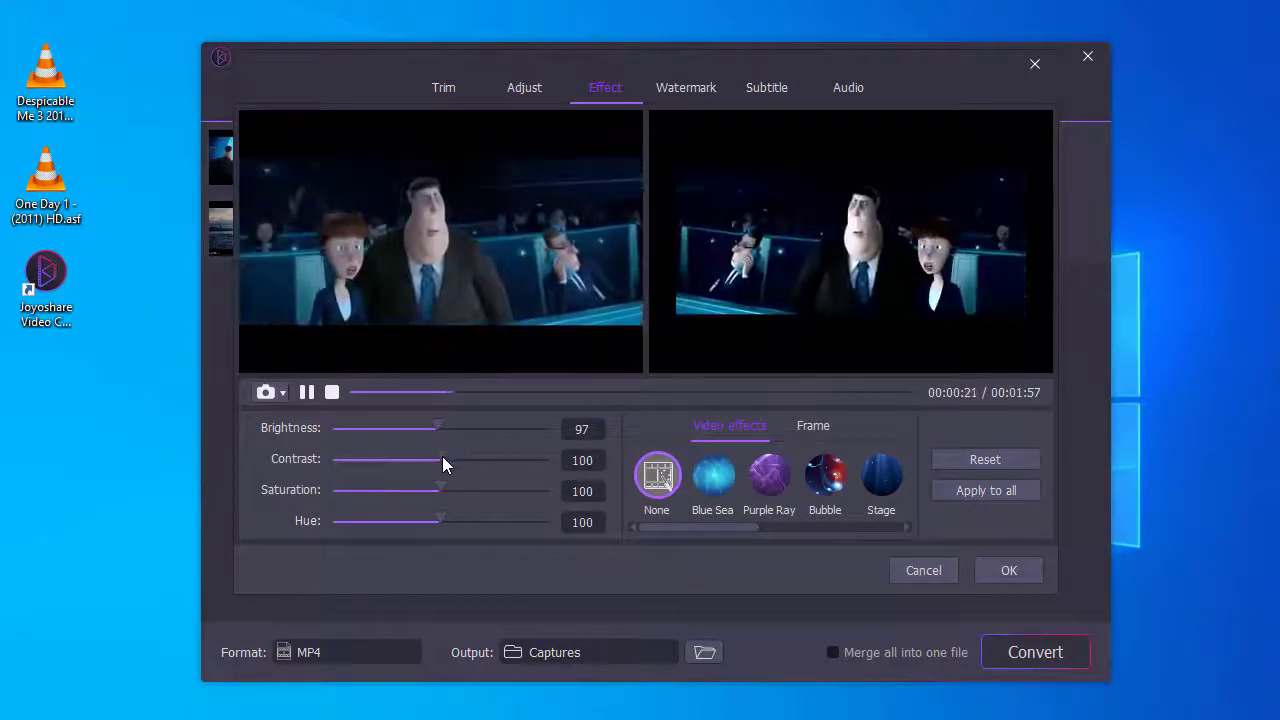
mouse_move(460, 489)
mouse_down()
mouse_move(471, 491)
mouse_move(436, 490)
mouse_up()
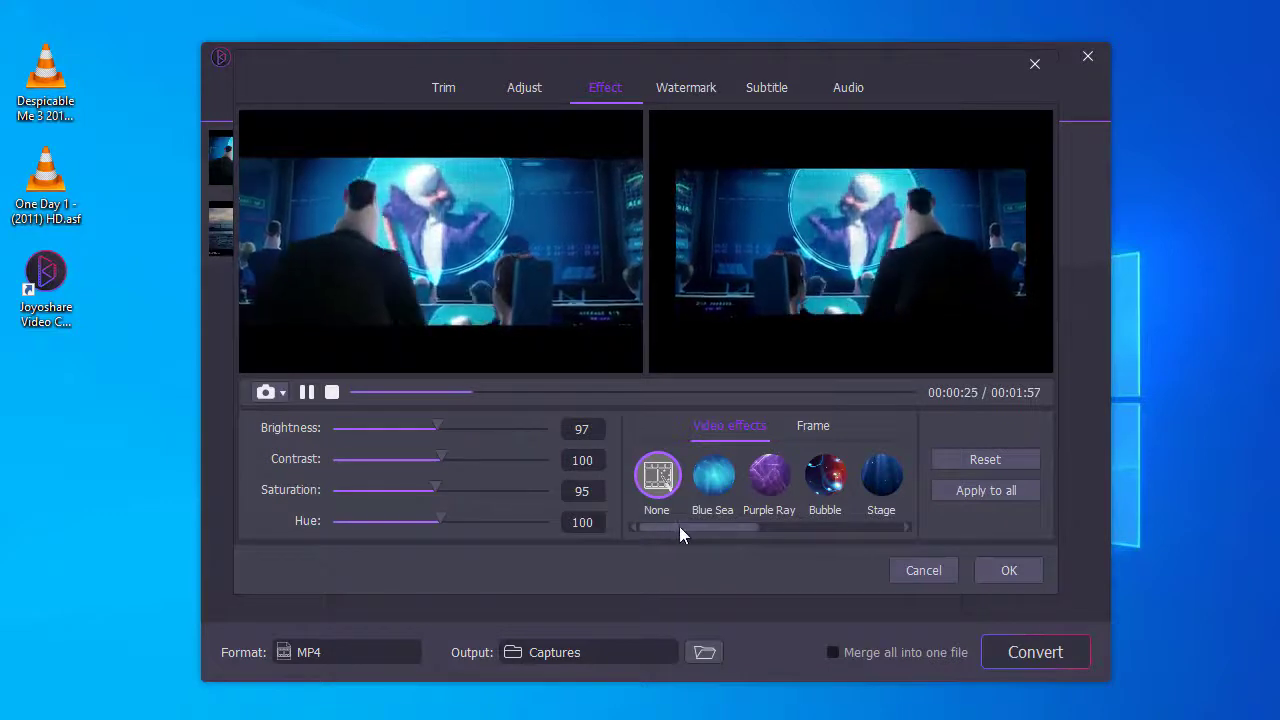
Apply the Fruits frame around the video
drag(679, 526, 852, 525)
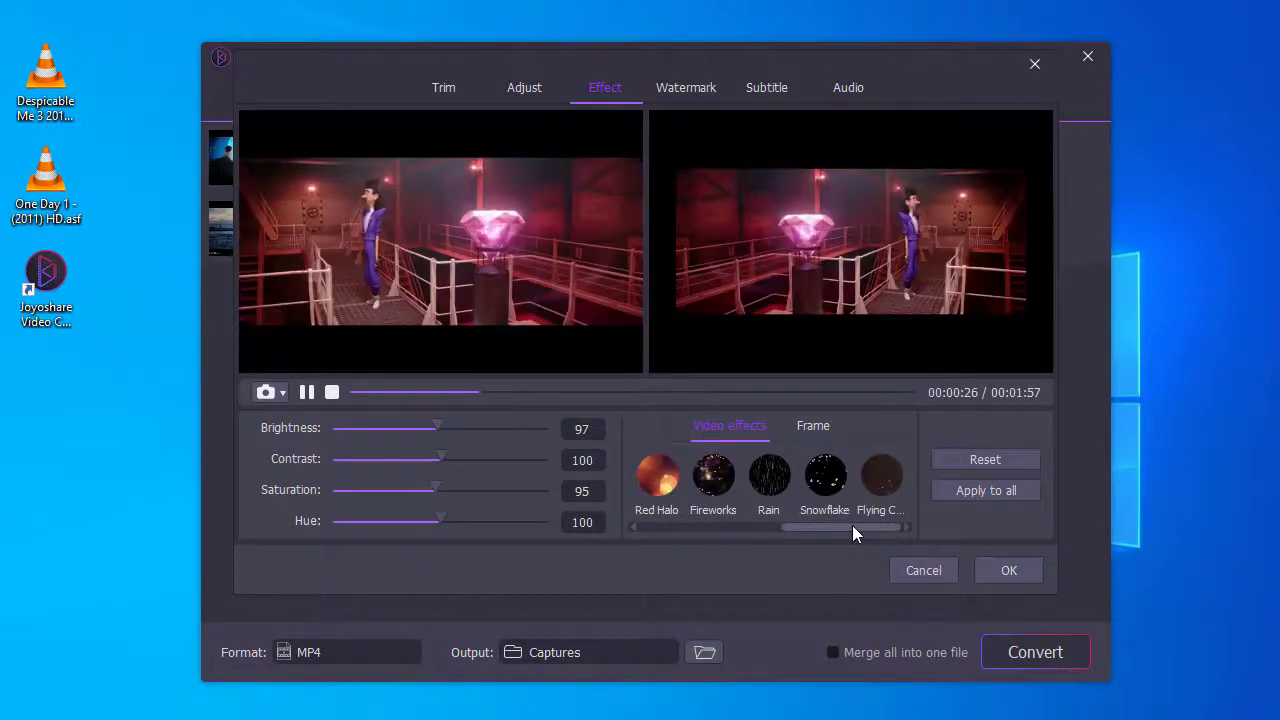
click(815, 428)
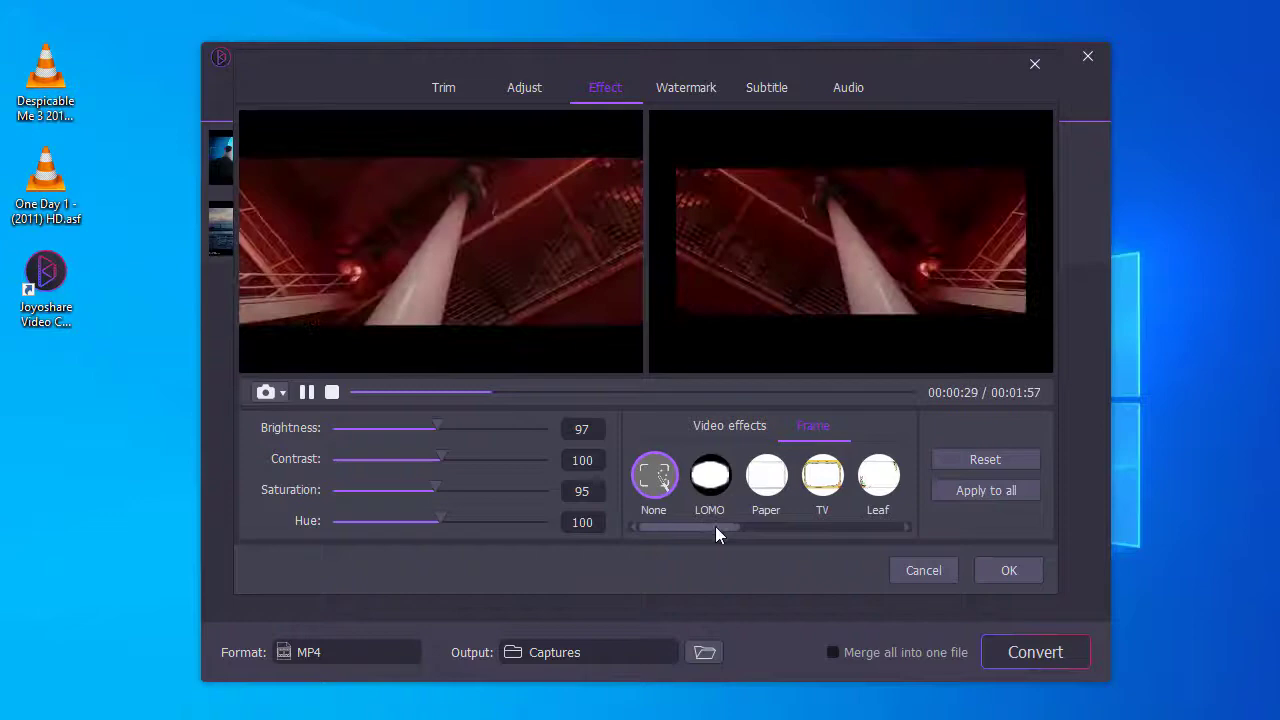
drag(715, 526, 886, 531)
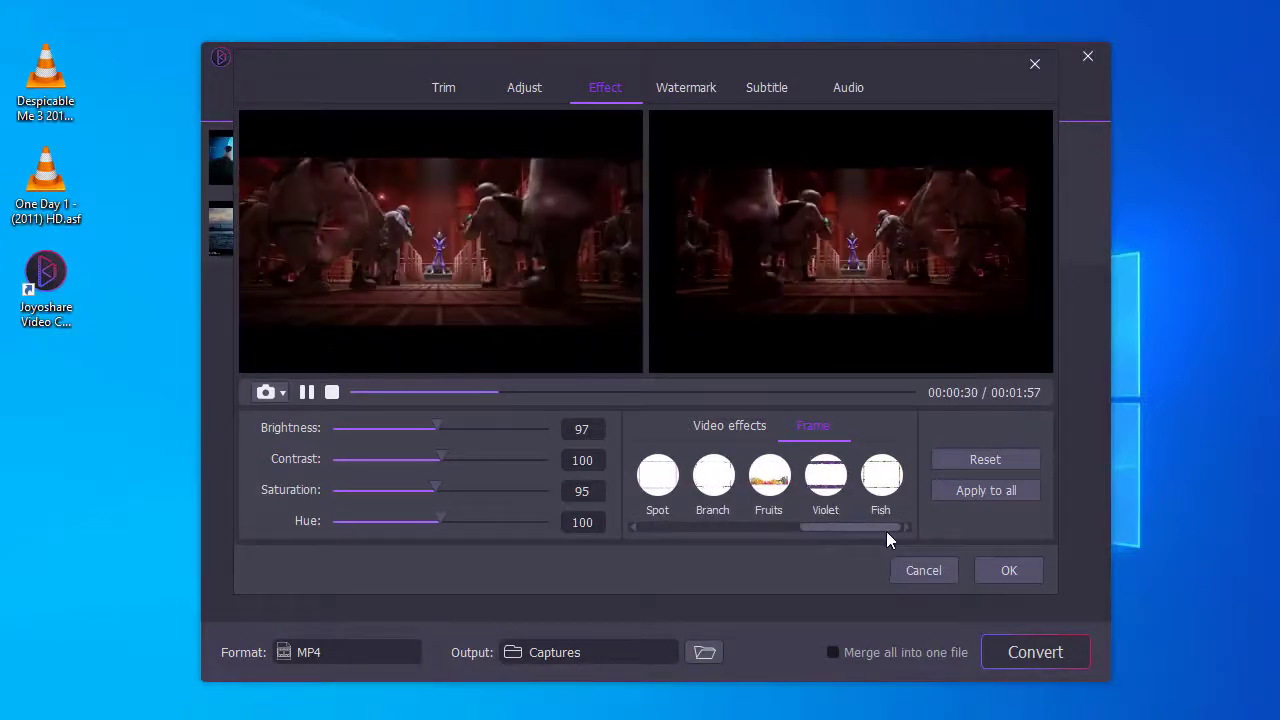
click(767, 475)
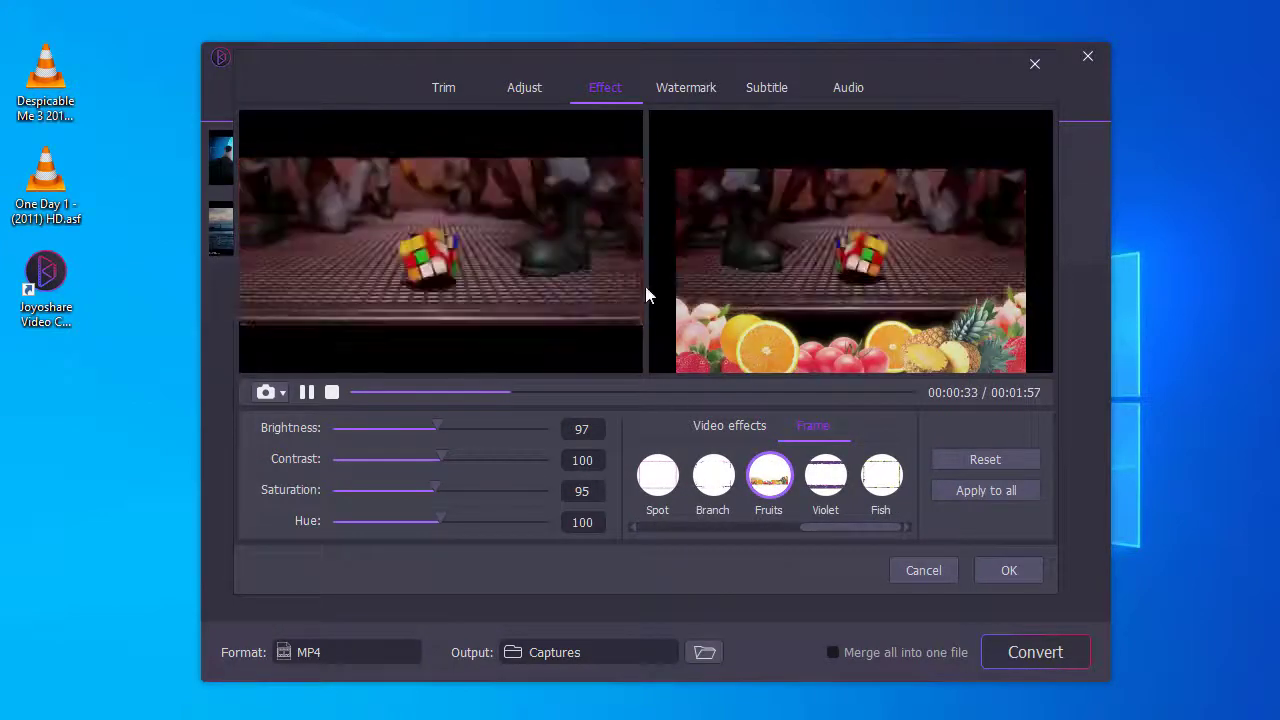
click(686, 90)
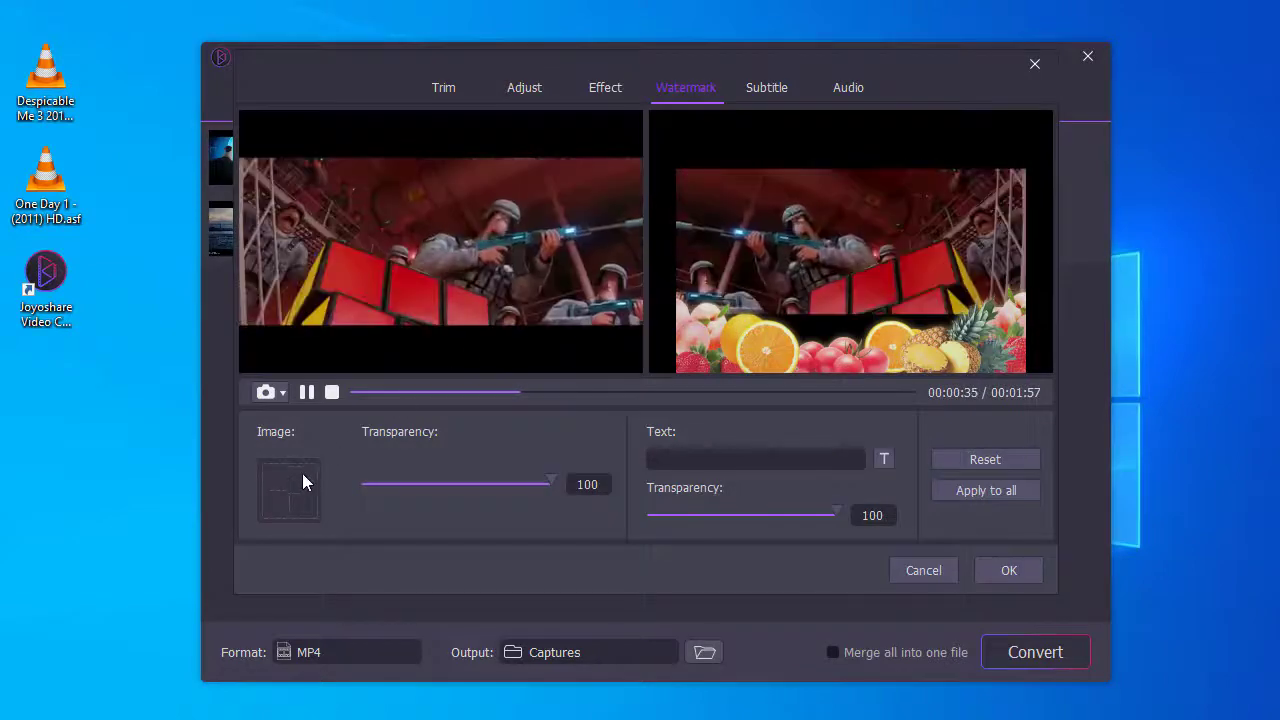
Set image watermark transparency to 78 and add an enlarged 'Joyoshare' text watermark across the top
click(295, 490)
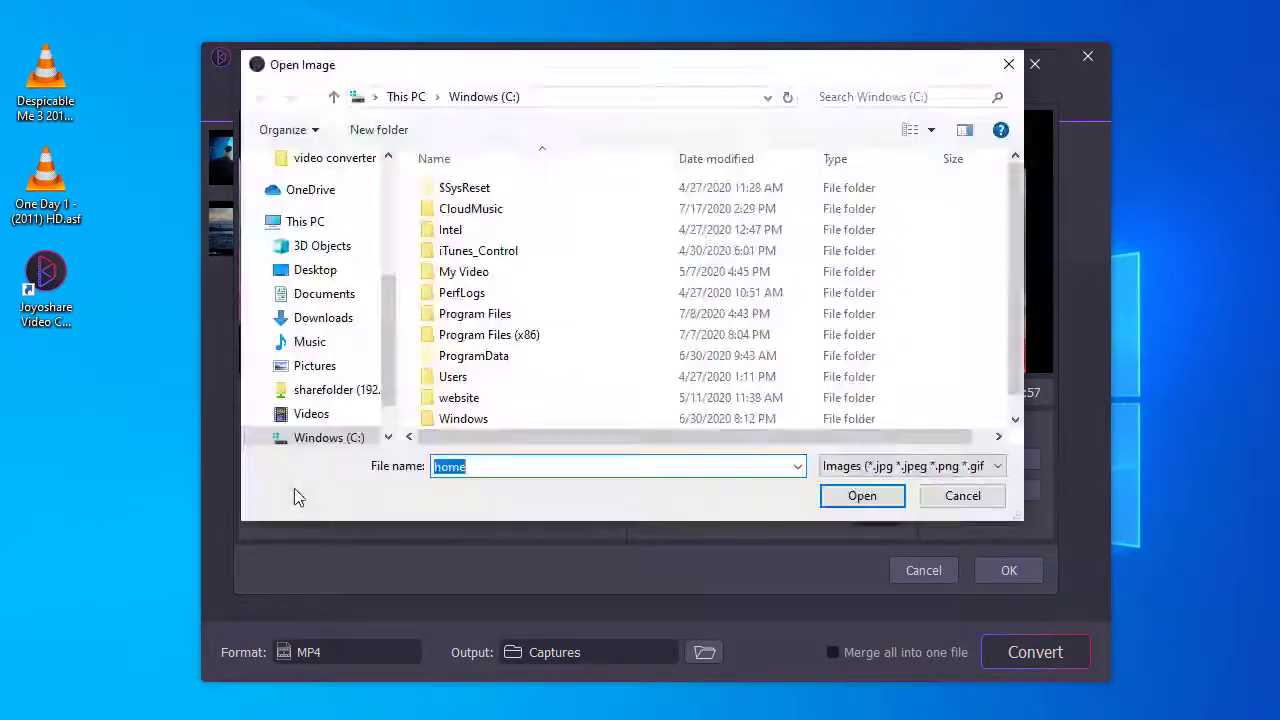
click(1015, 75)
click(511, 484)
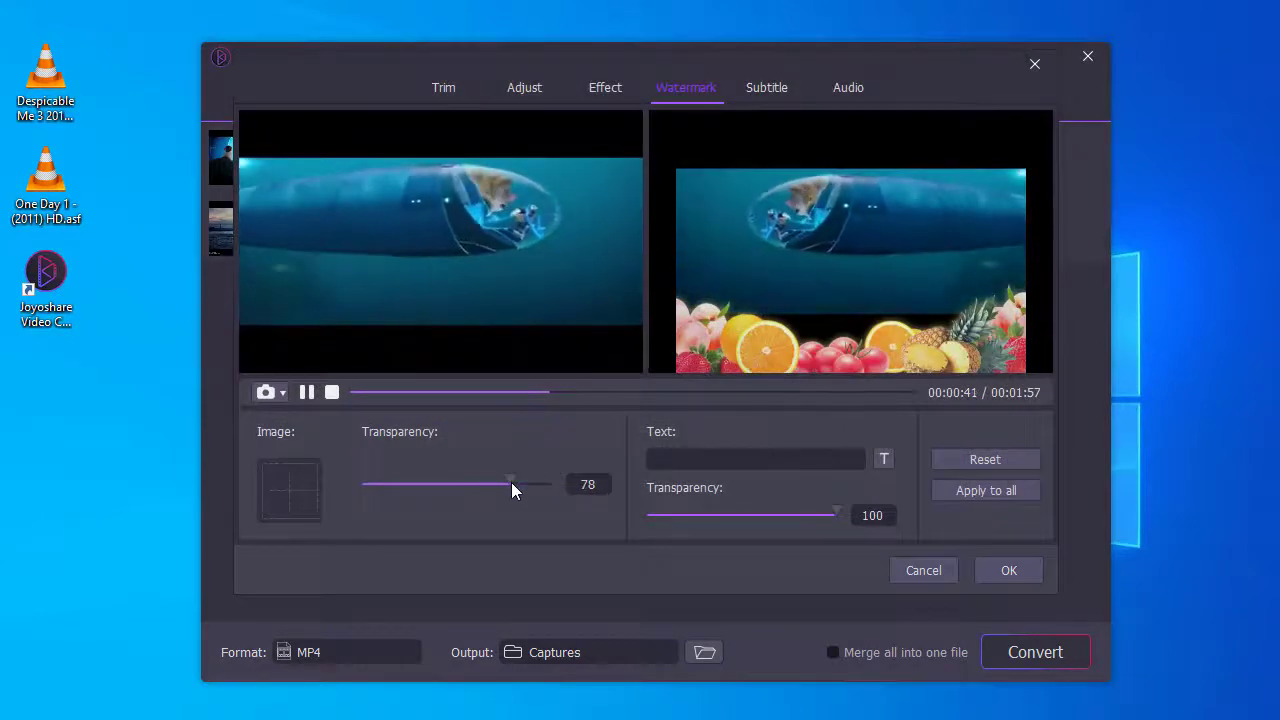
click(686, 459)
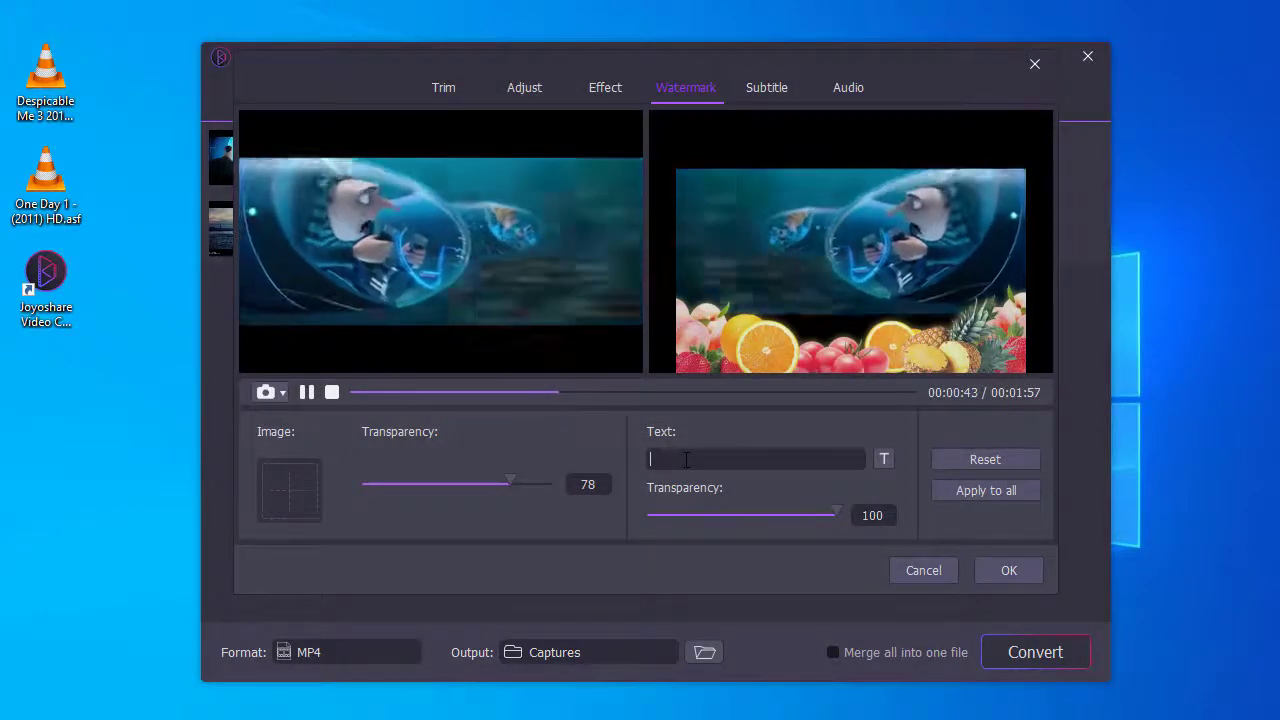
text(Joyosha)
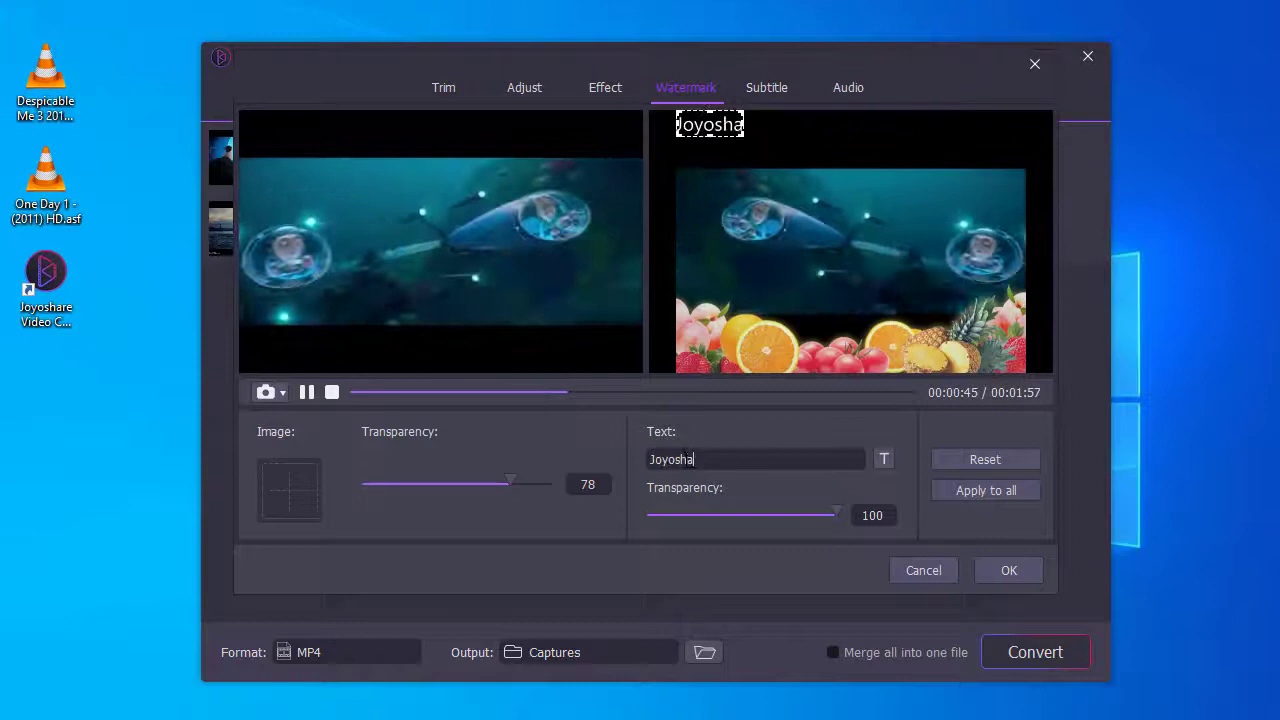
text(re)
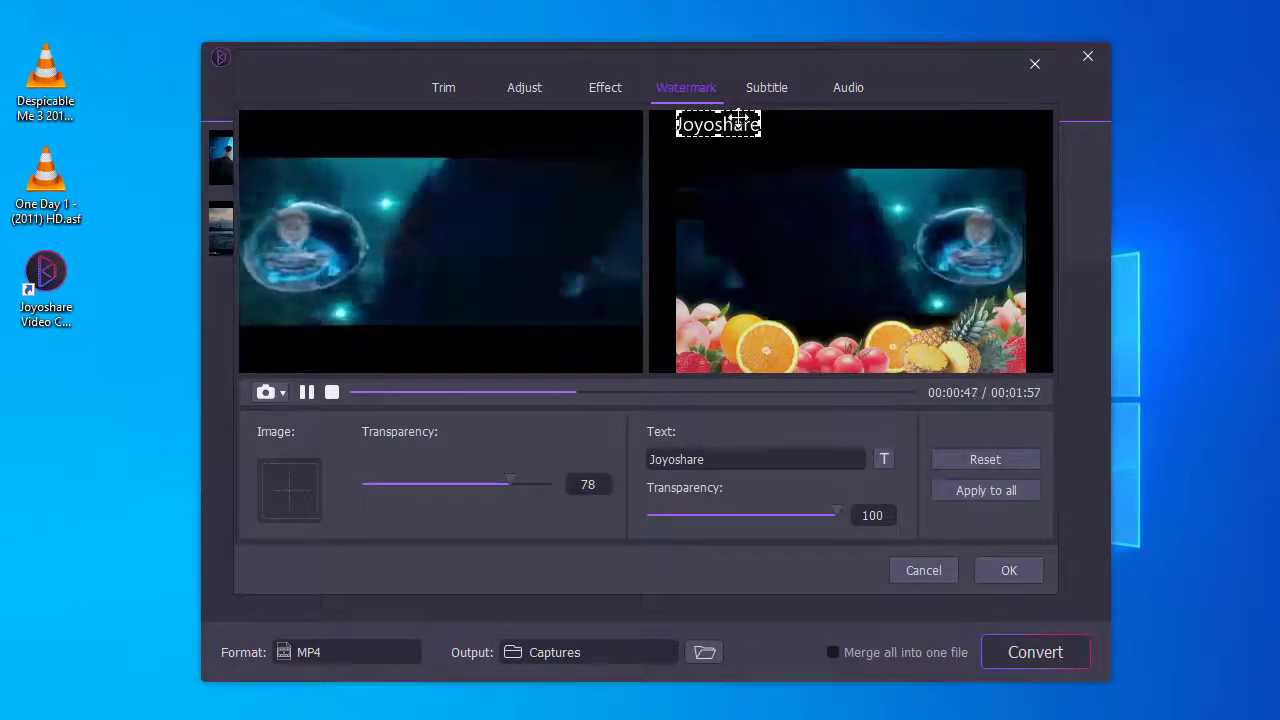
drag(760, 135, 855, 145)
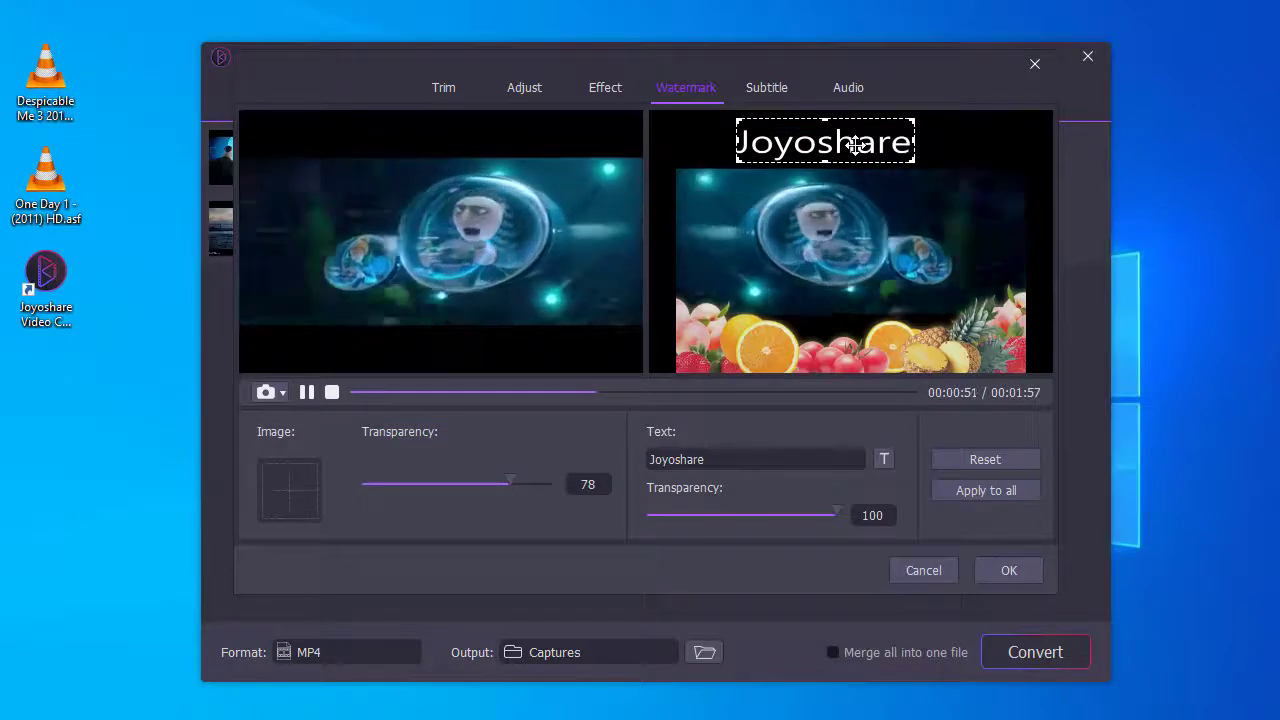
click(767, 90)
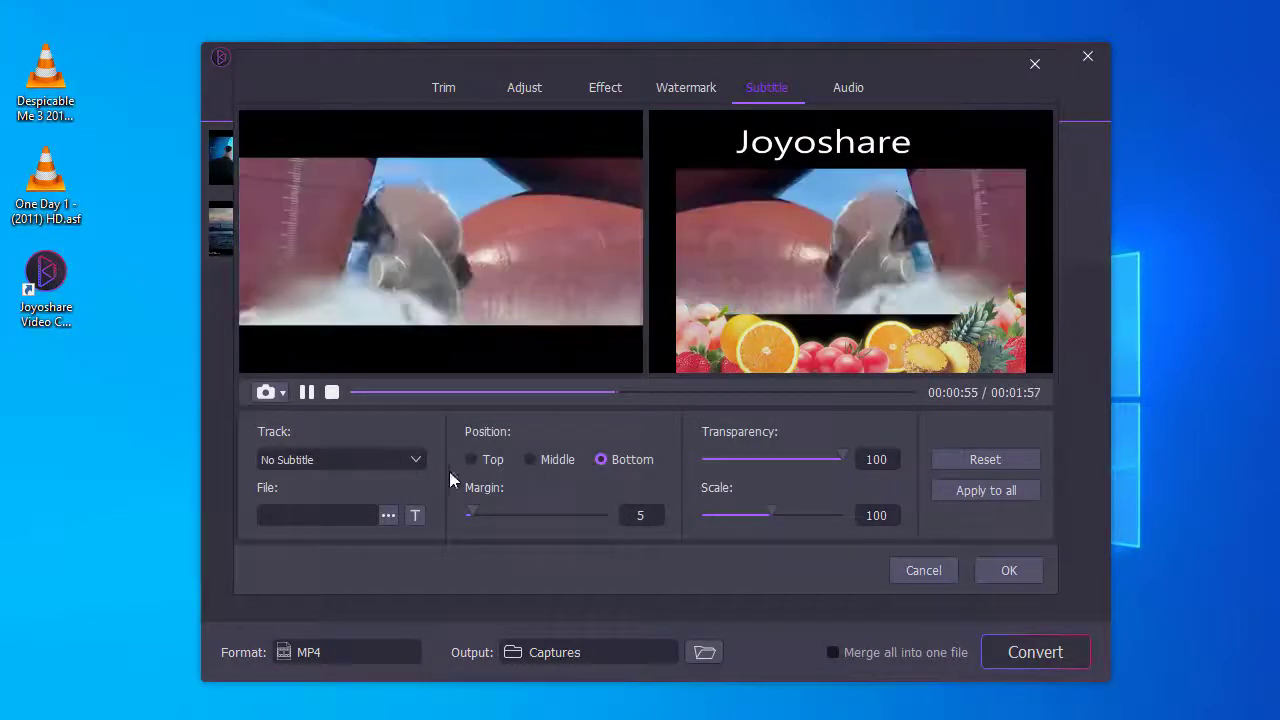
Set the subtitle position to Middle
click(471, 459)
click(529, 459)
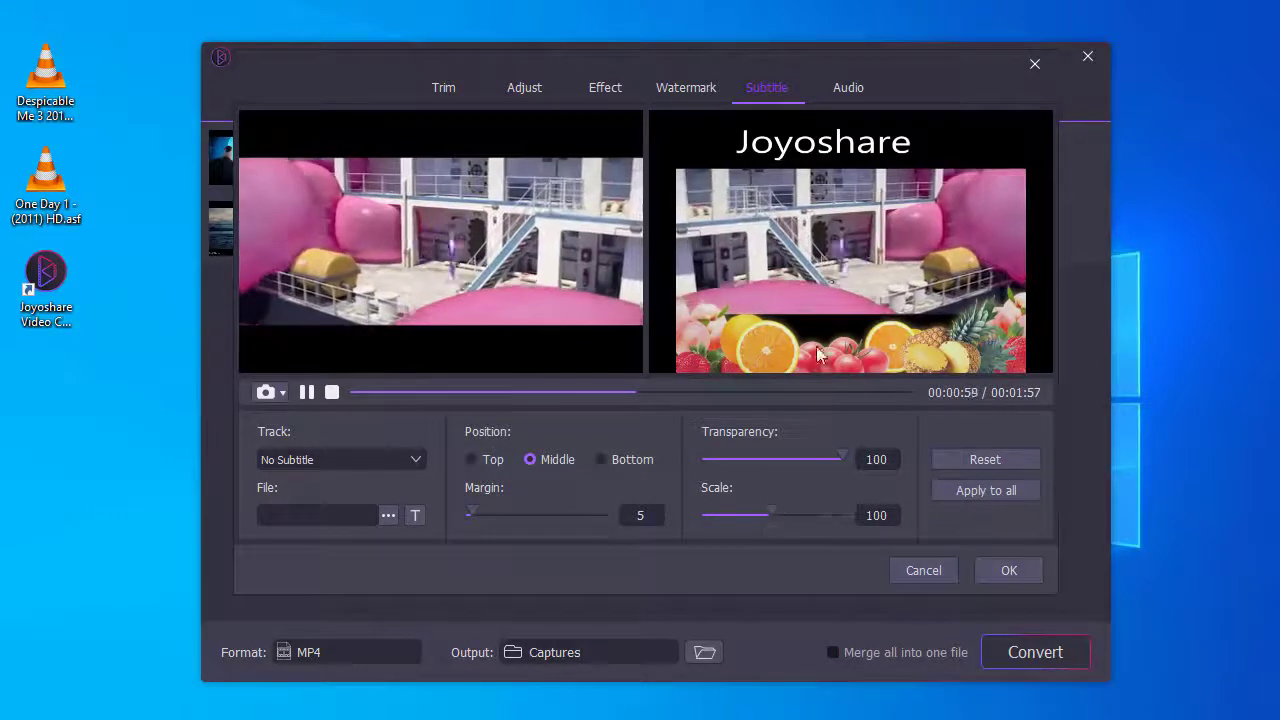
click(847, 88)
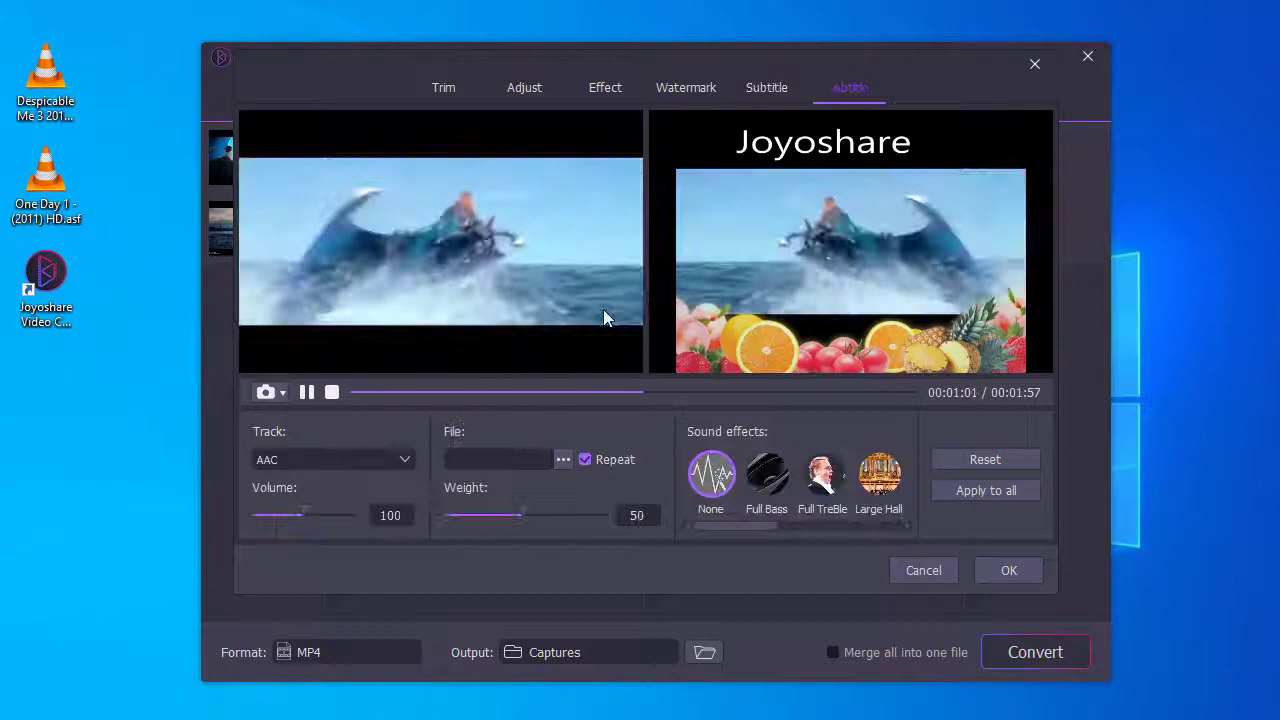
Raise audio volume to 132 and weight to 72, browse sound effects, and confirm the edits
click(407, 458)
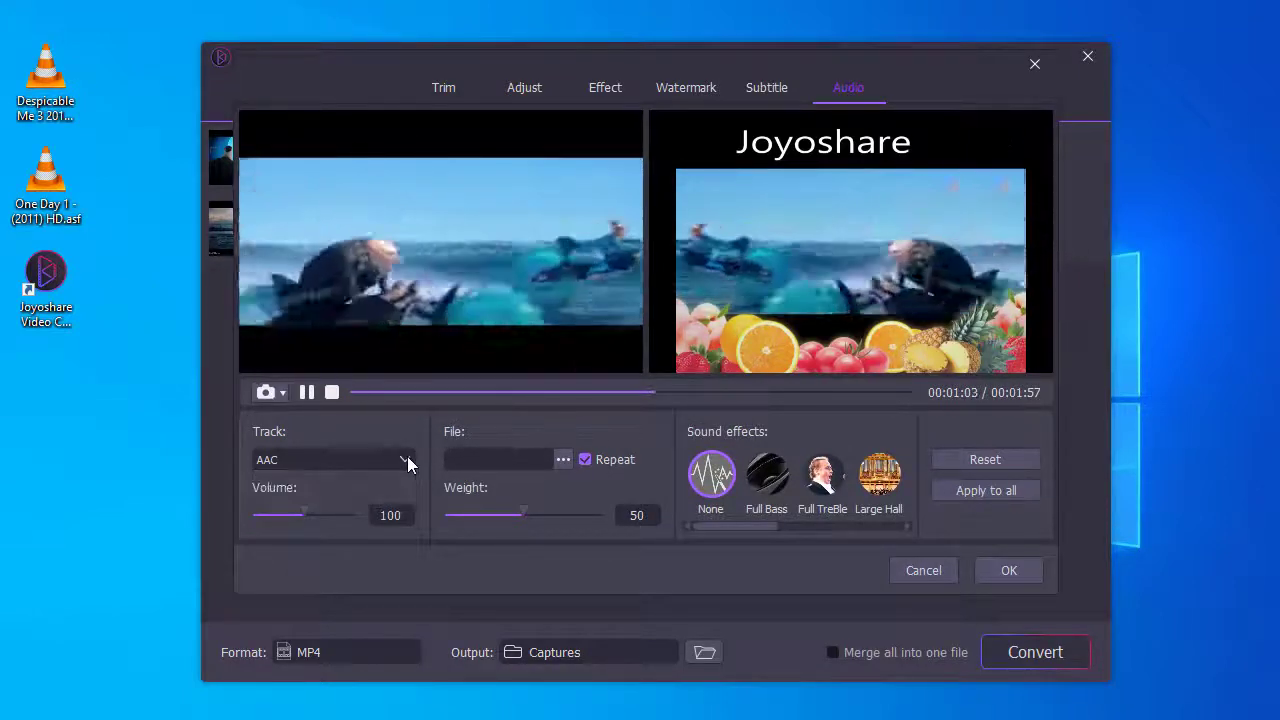
click(322, 513)
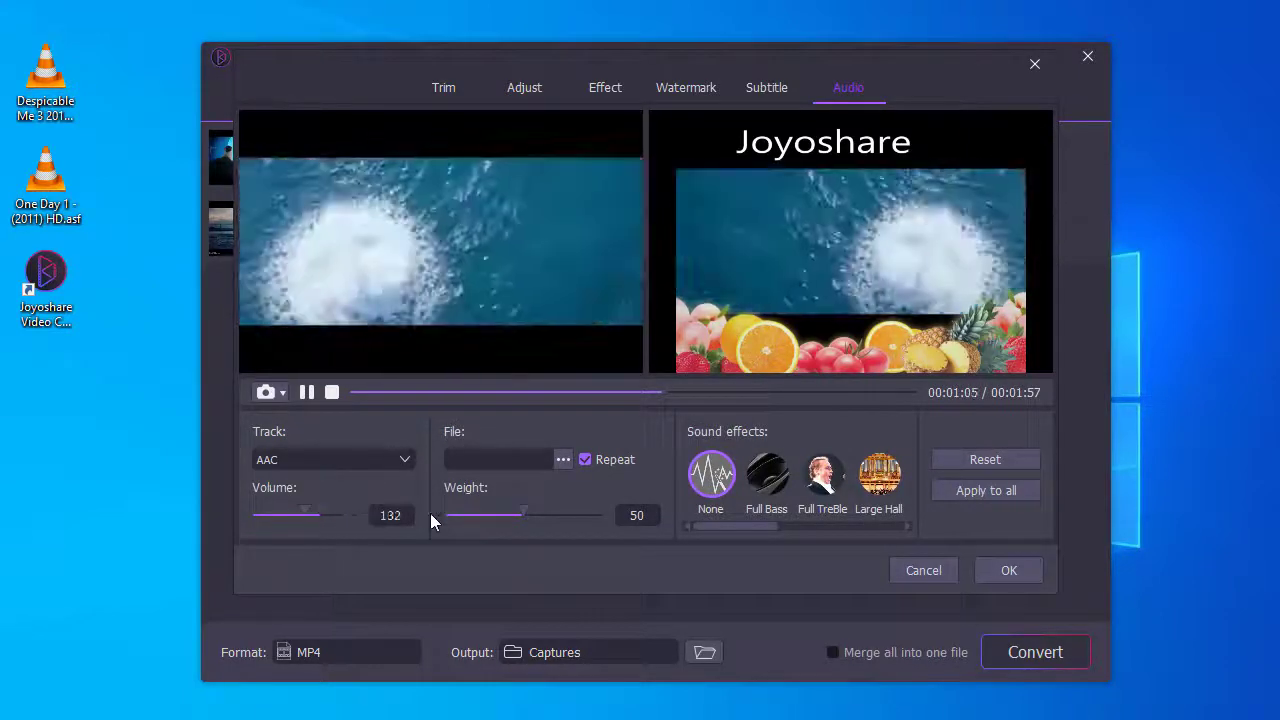
click(560, 513)
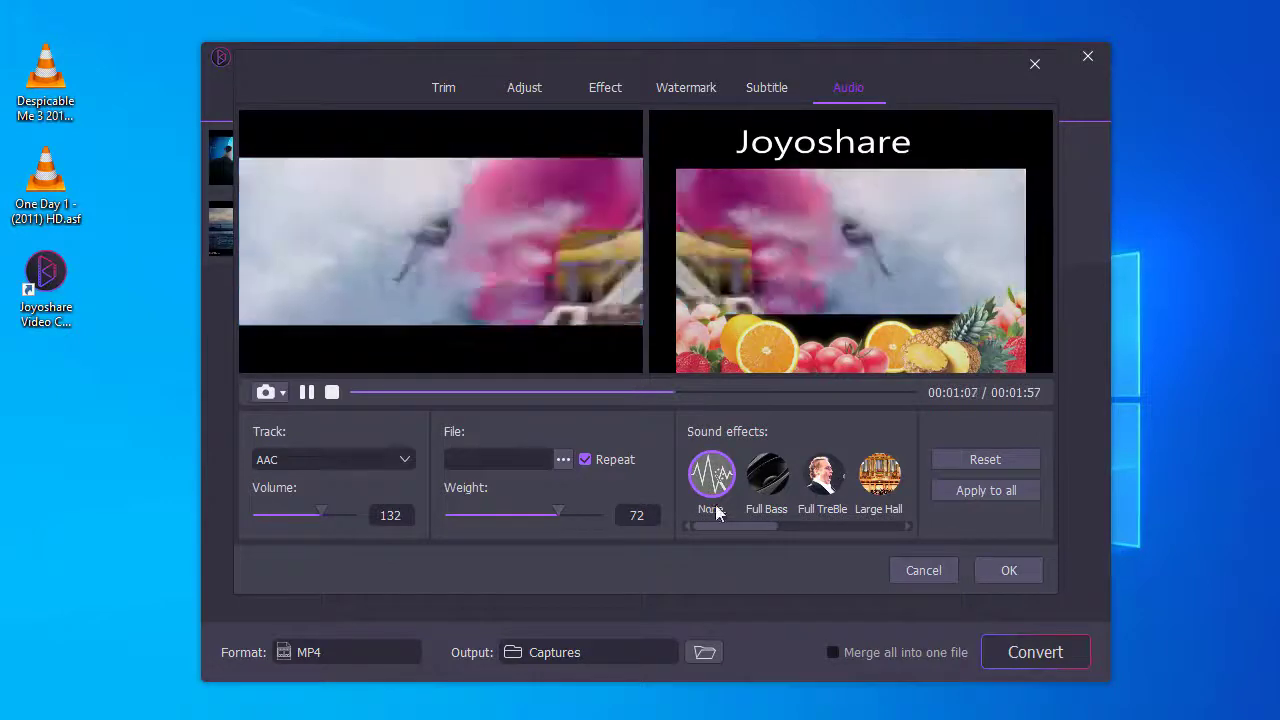
drag(732, 524, 769, 526)
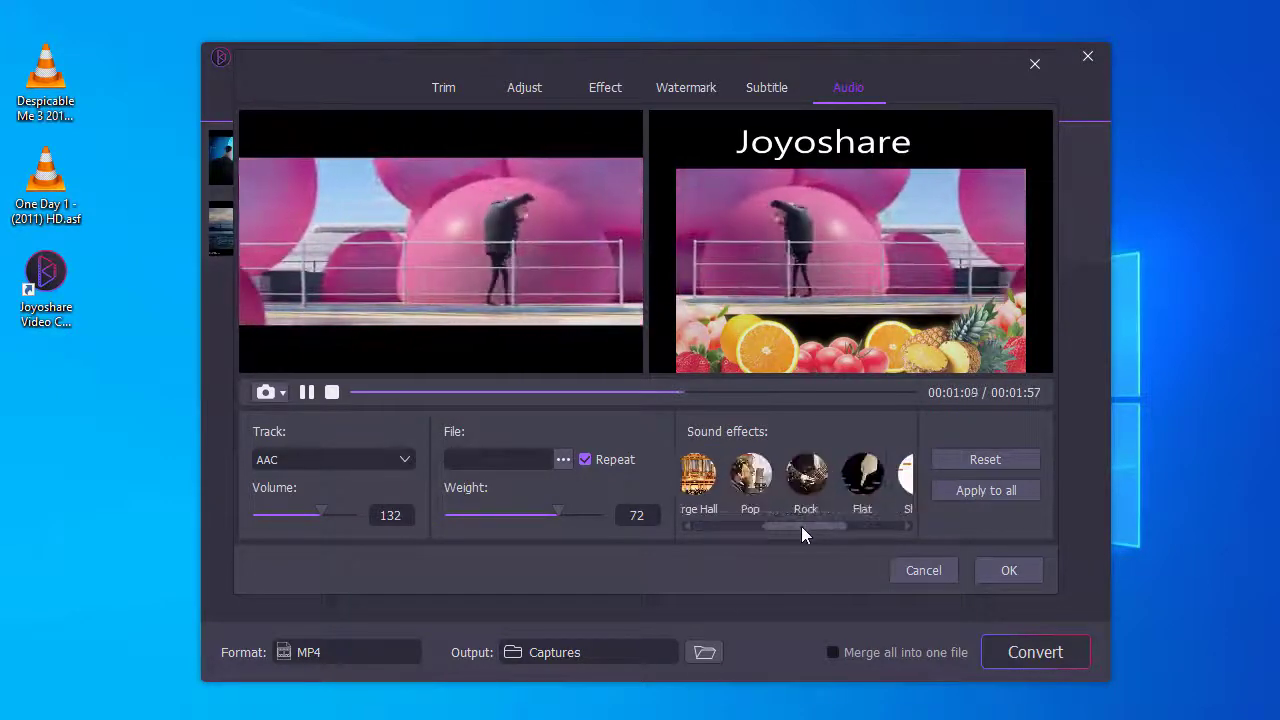
drag(801, 526, 872, 527)
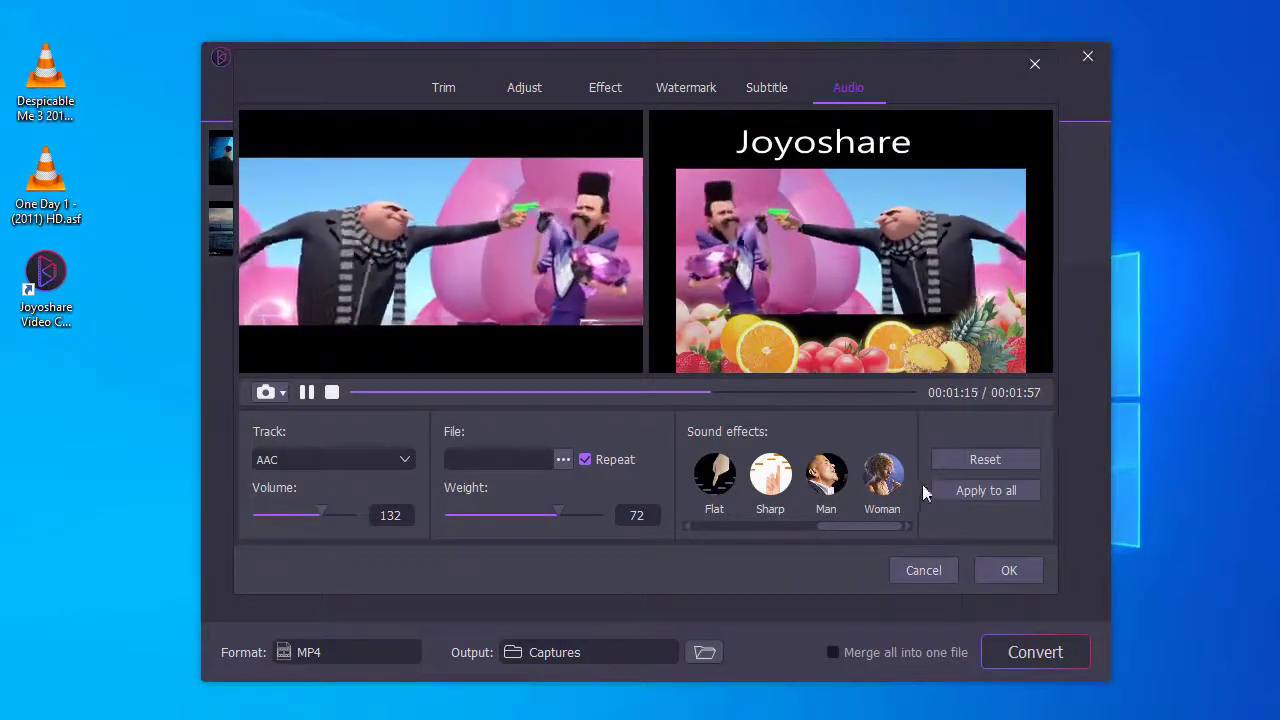
click(1007, 571)
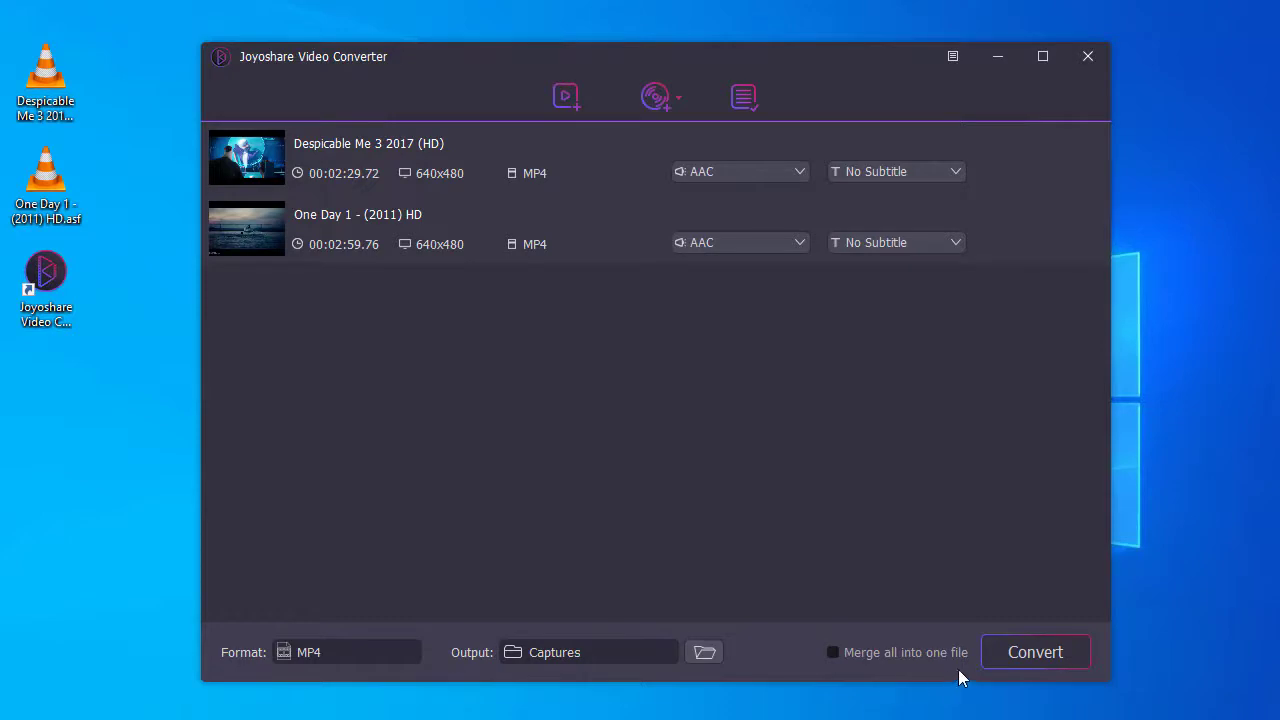
Convert both videos to MP4, yielding 29.98 MB and 43.27 MB files in History
click(1022, 649)
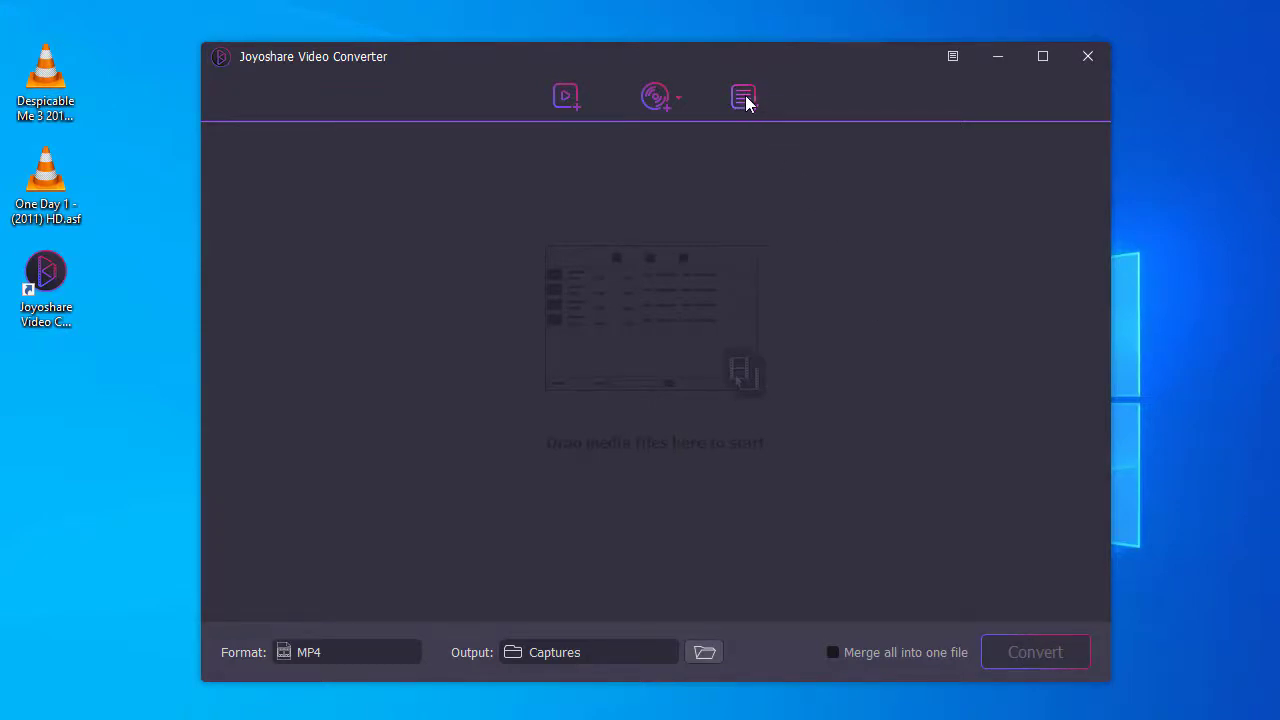
mouse_move(640, 202)
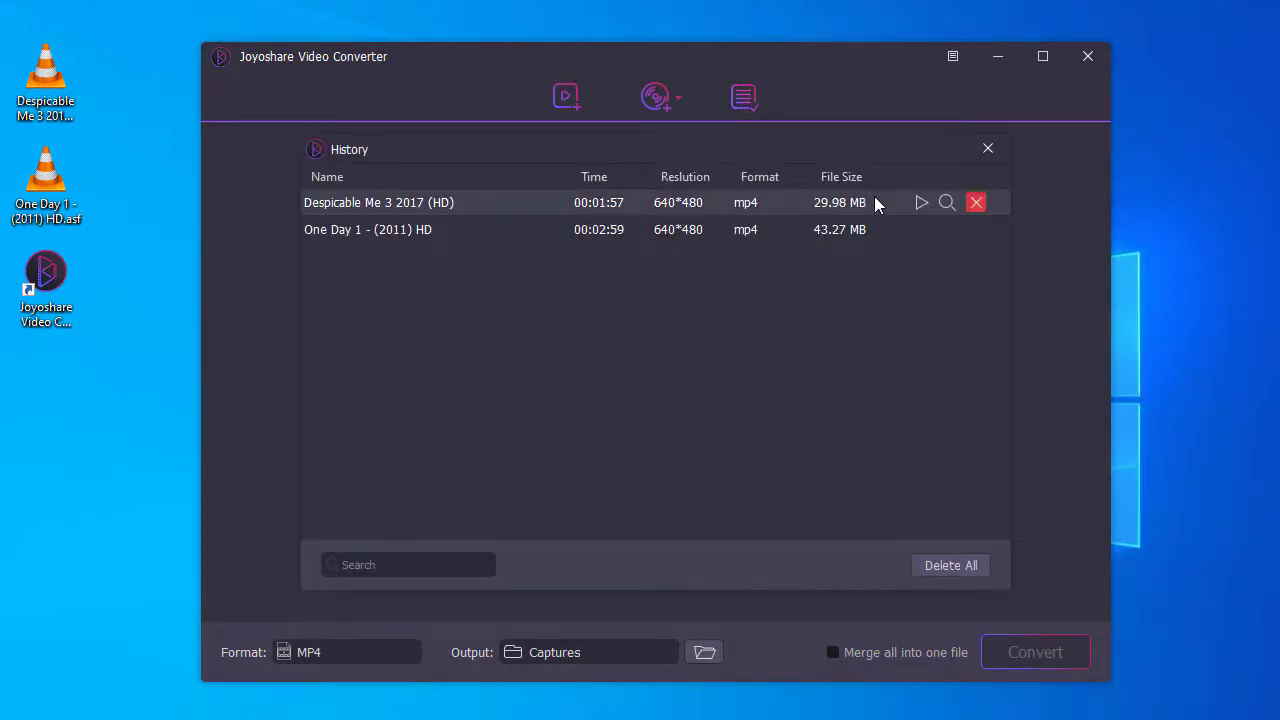
Play the converted Despicable Me 3 MP4, skipping to about 00:00:14, 00:00:20 and 00:01:08
click(921, 202)
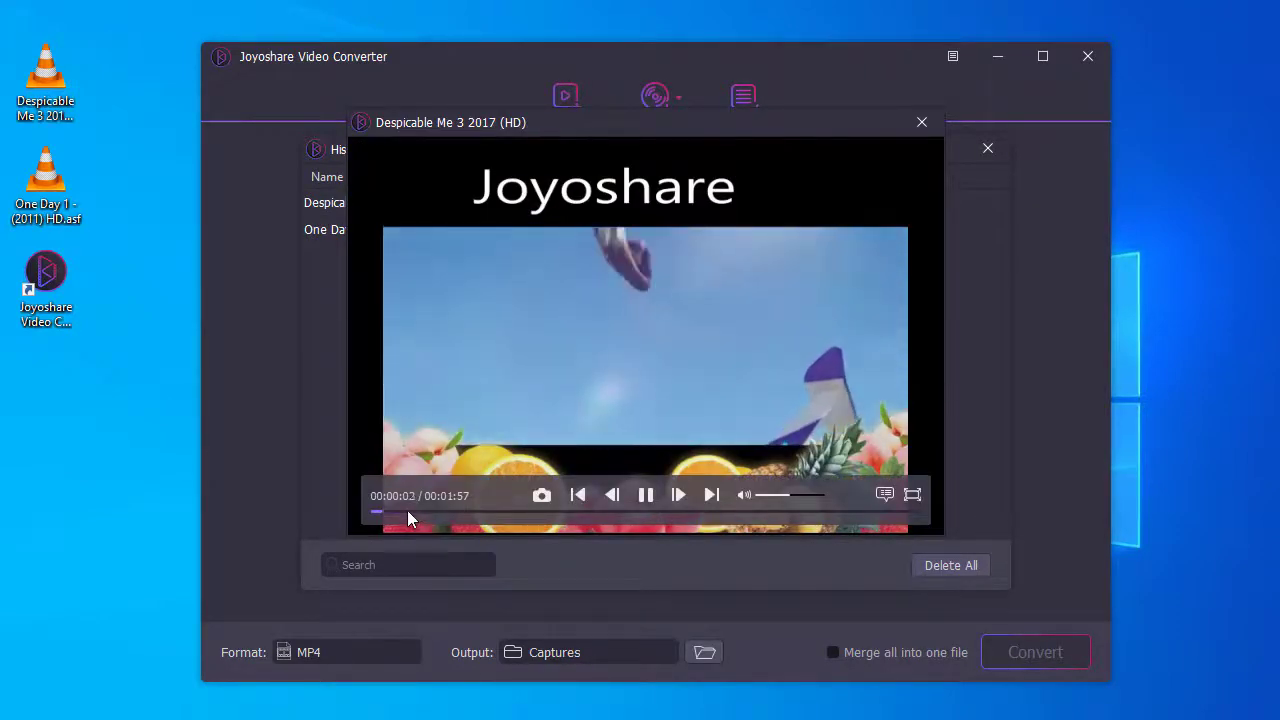
click(432, 508)
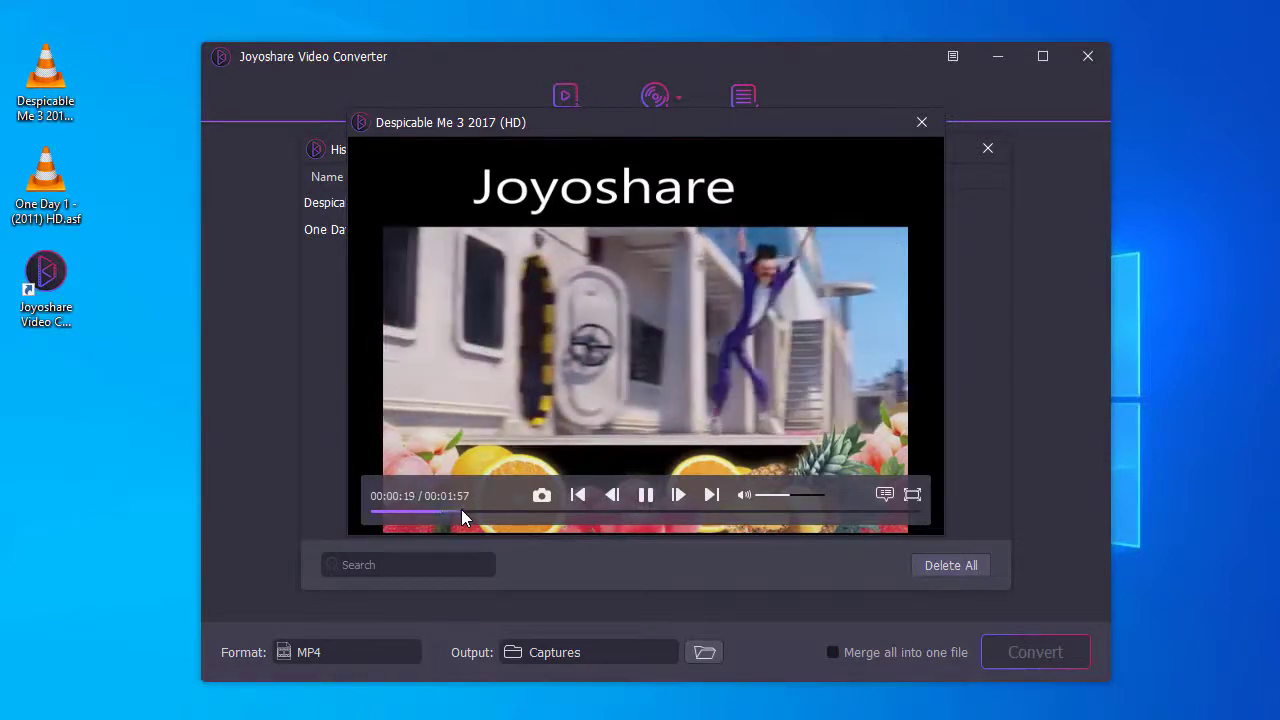
click(461, 509)
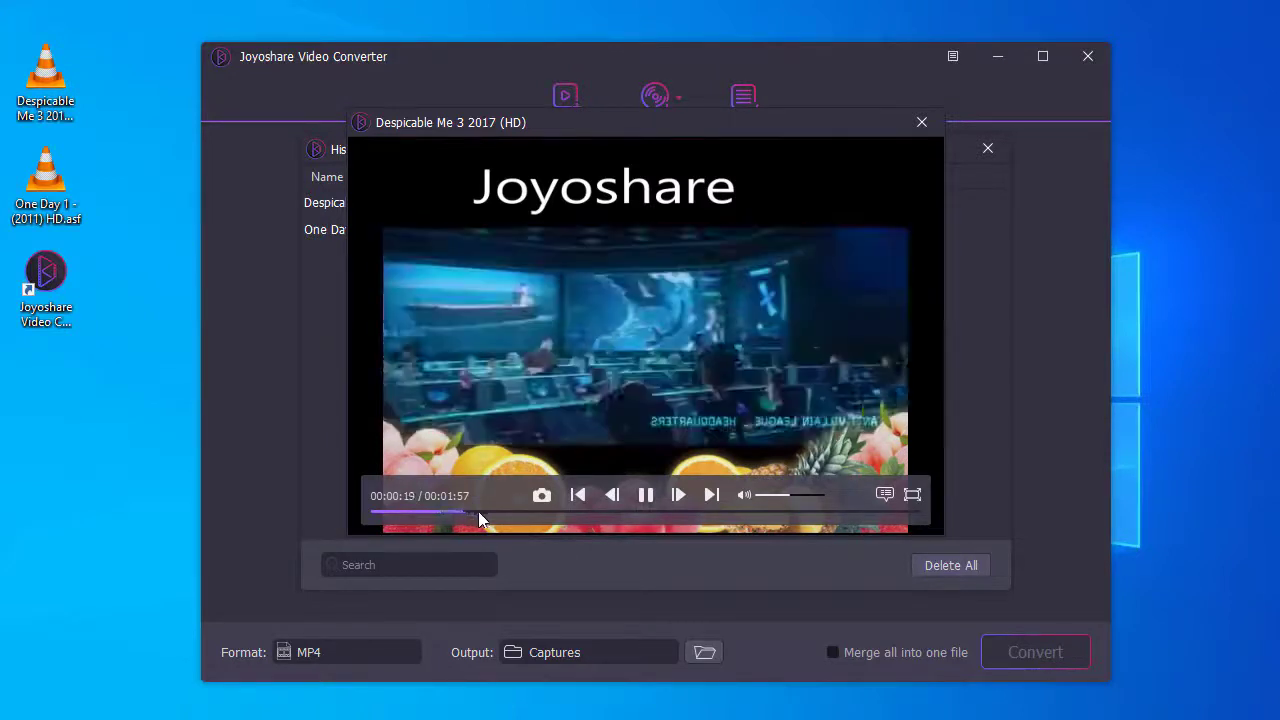
click(689, 511)
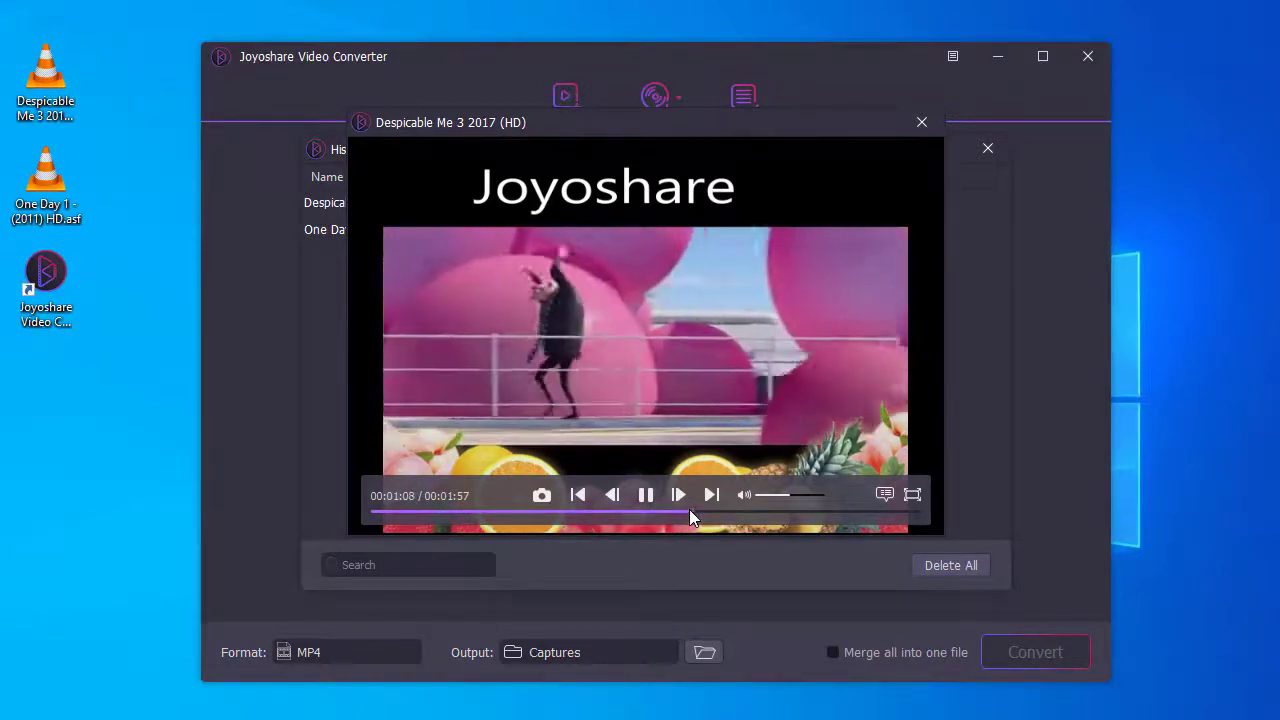